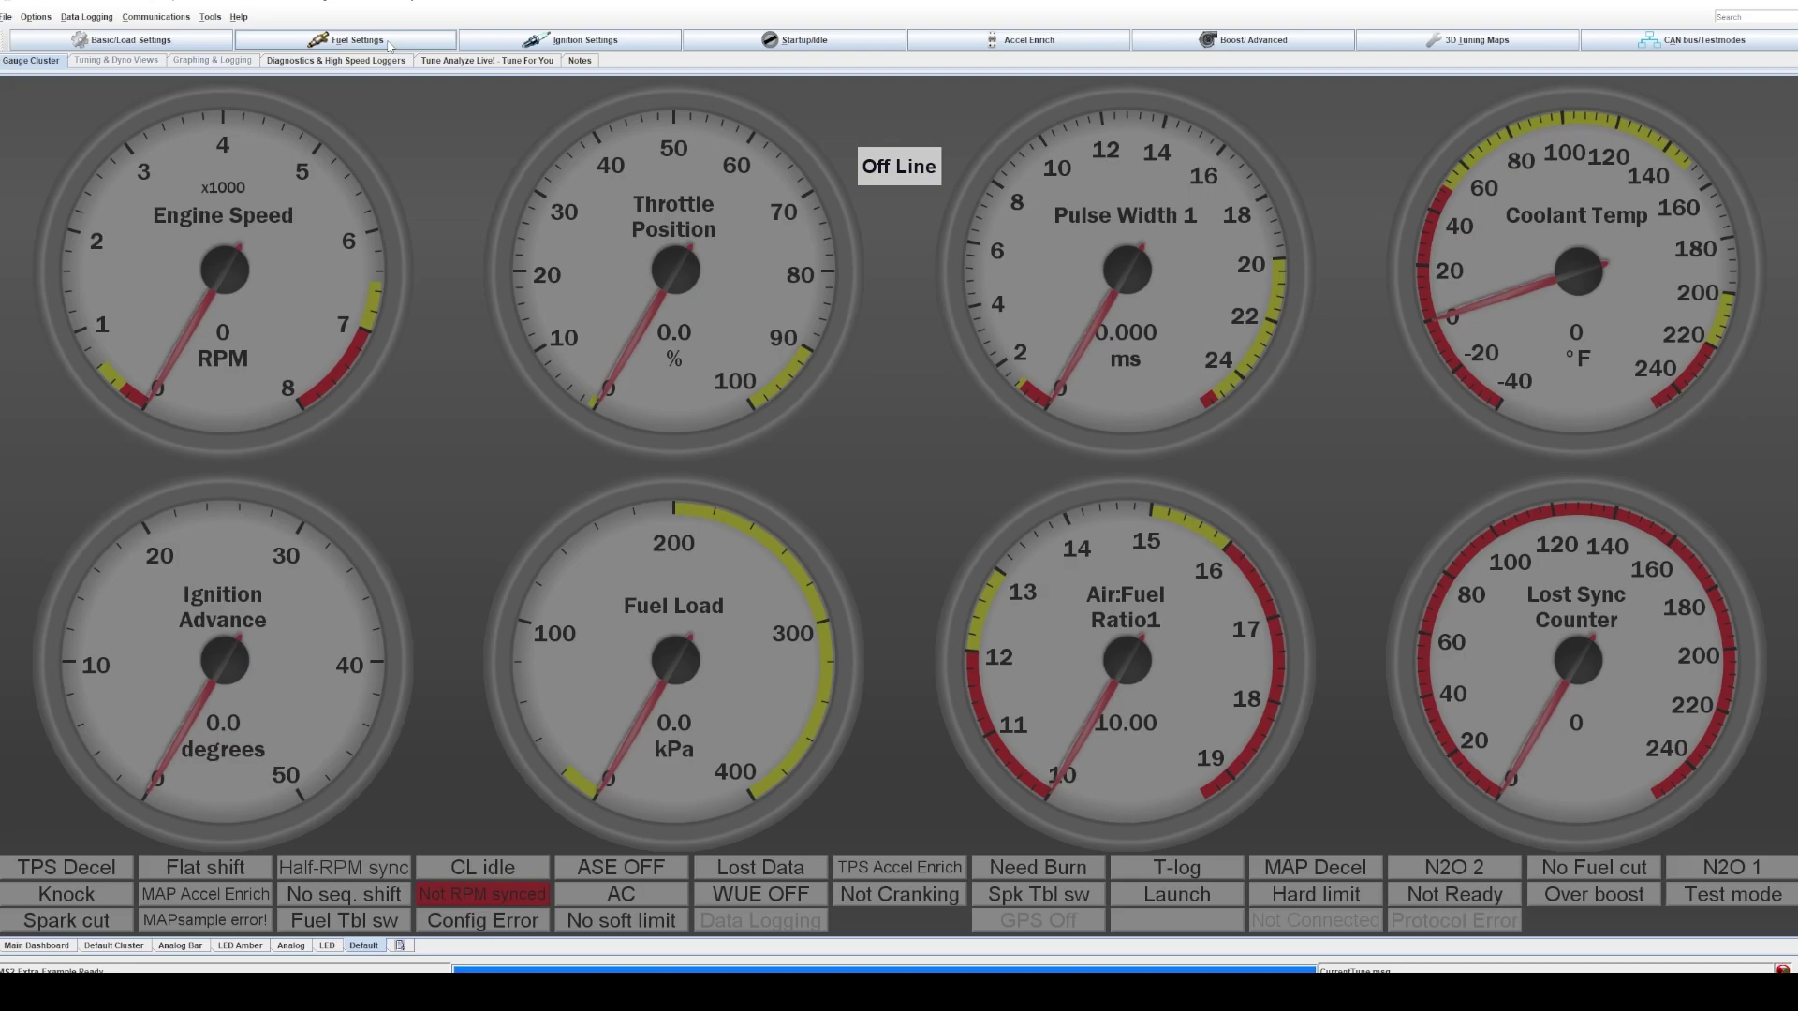
Step: Open the Over-Run Fuel Cut dialog from the Fuel Settings menu
{"action": "left_click", "coordinate": [389, 42]}
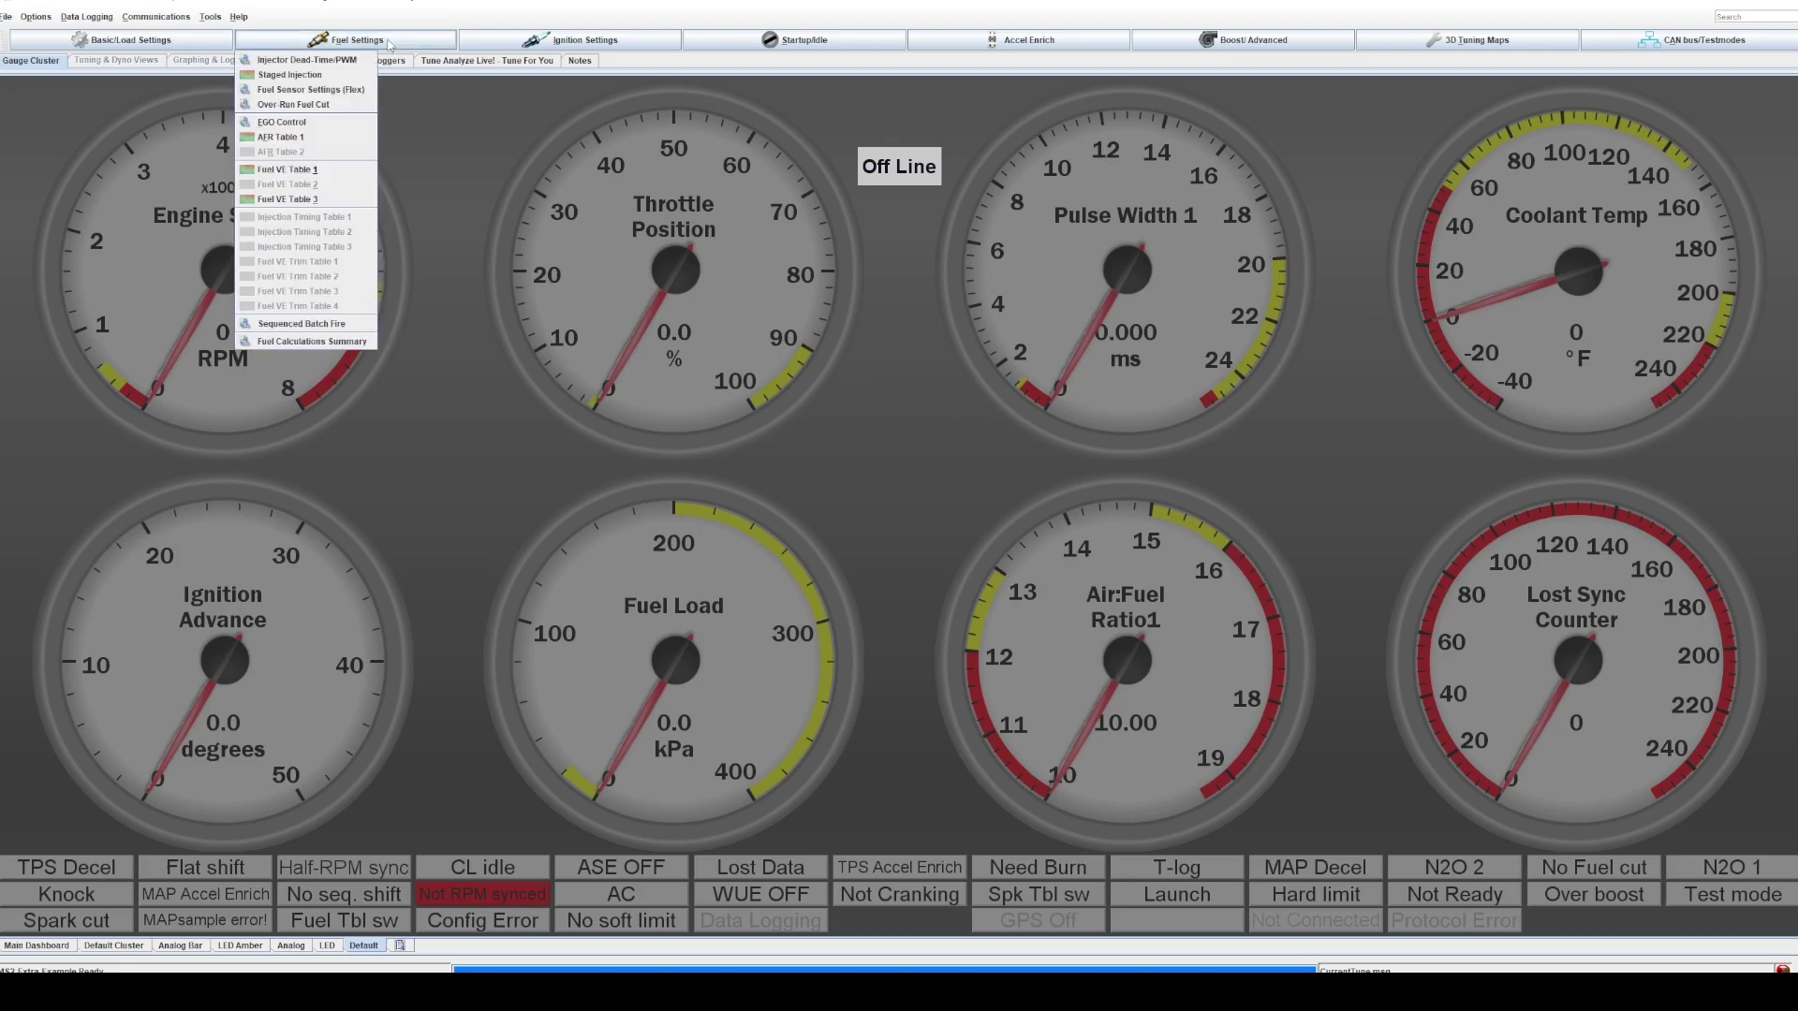
{"action": "left_click", "coordinate": [329, 104]}
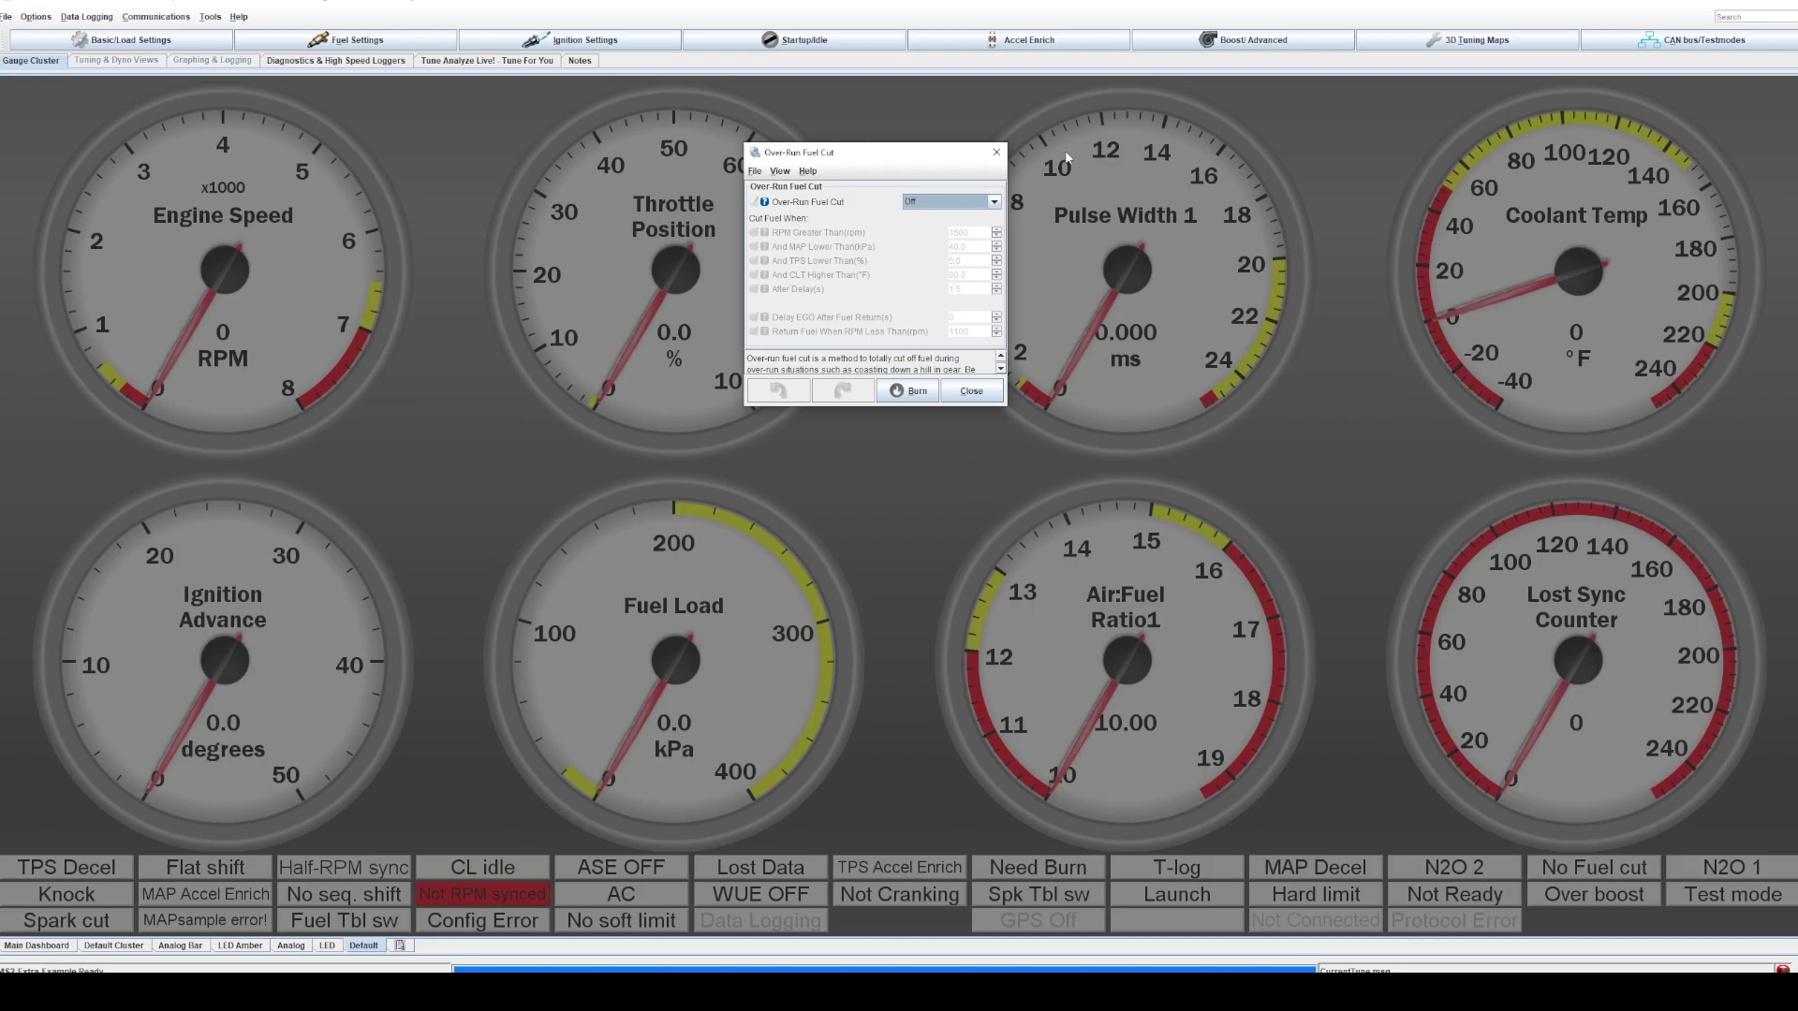
Step: Switch the Over-Run Fuel Cut option from Off to On
{"action": "left_click", "coordinate": [351, 40]}
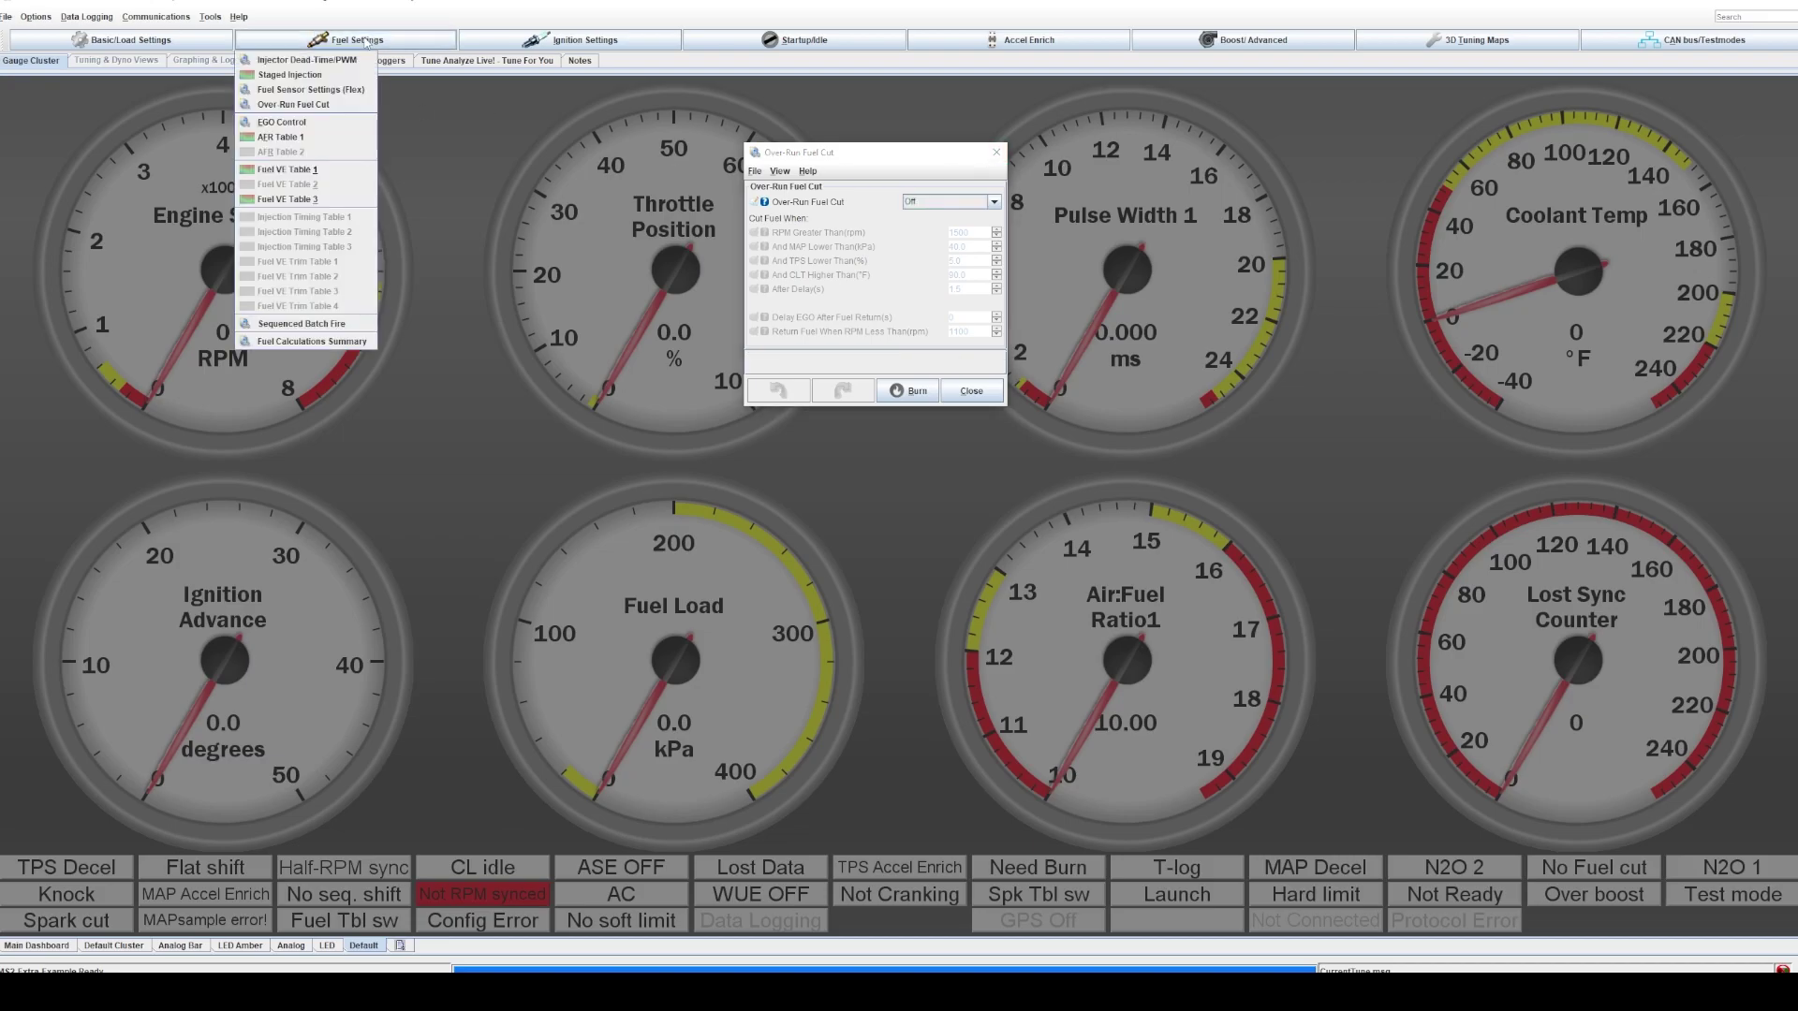
{"action": "left_click", "coordinate": [325, 109]}
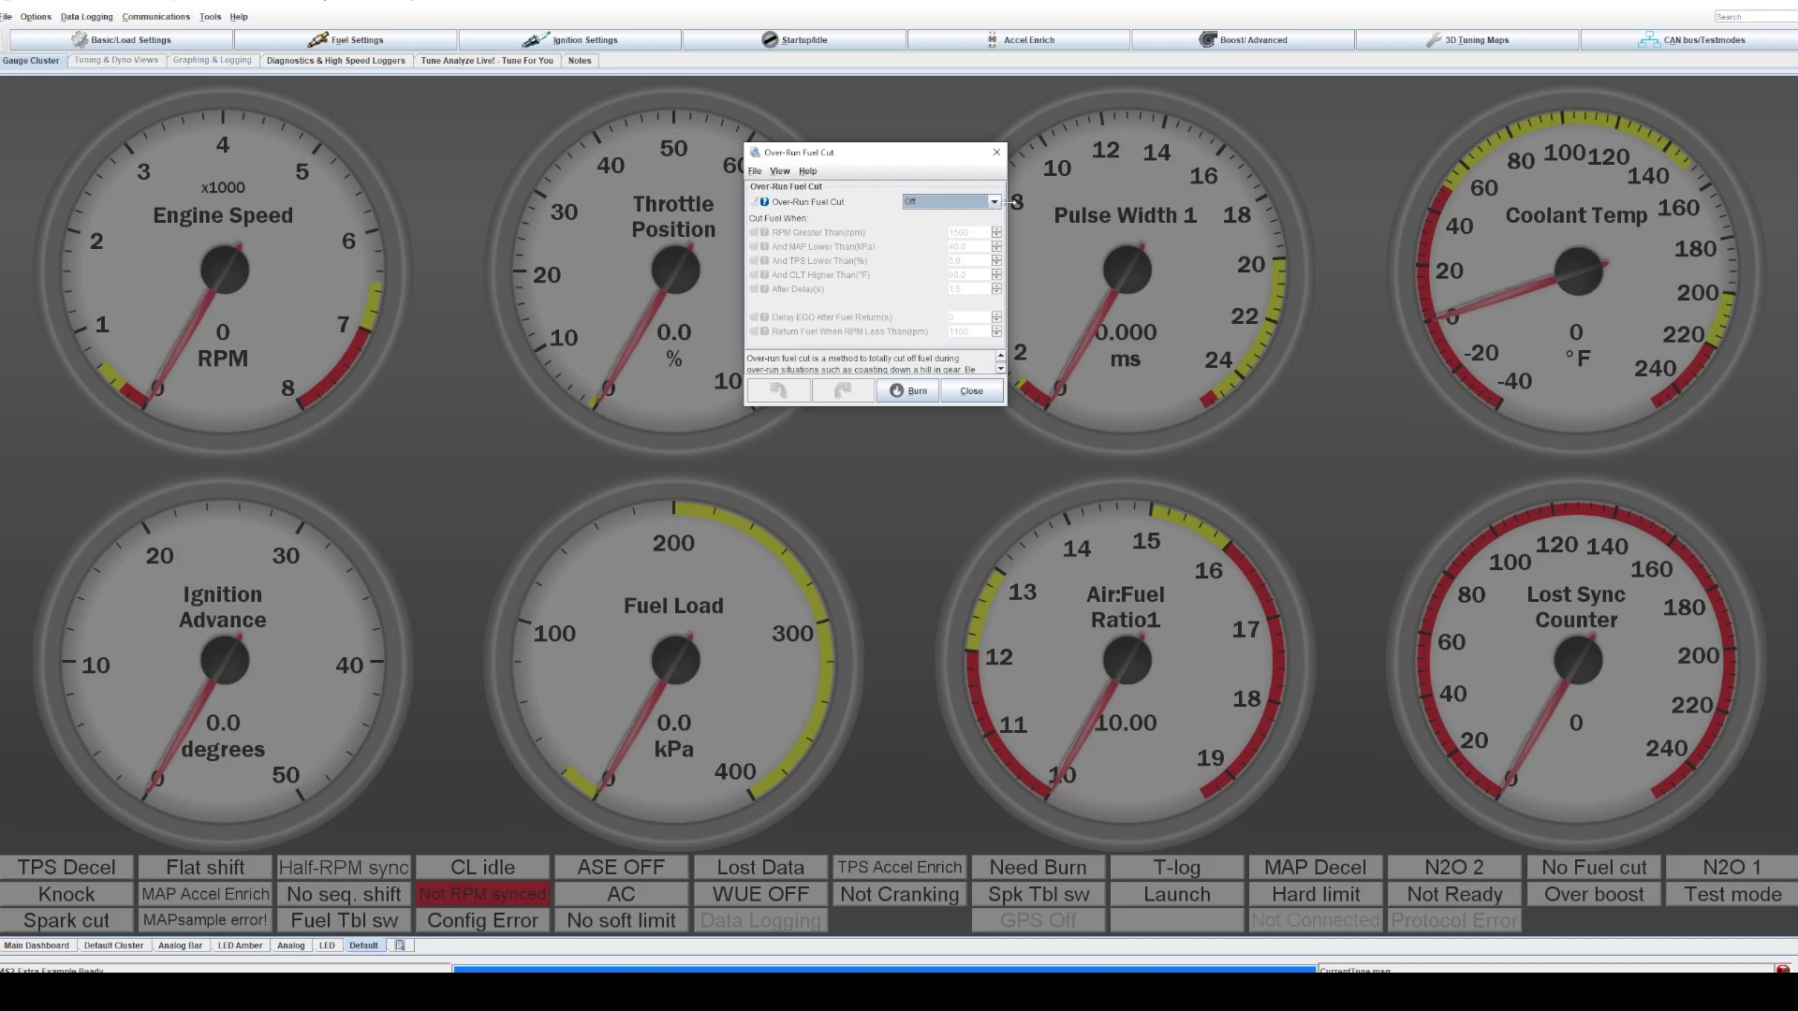
{"action": "left_click", "coordinate": [994, 202]}
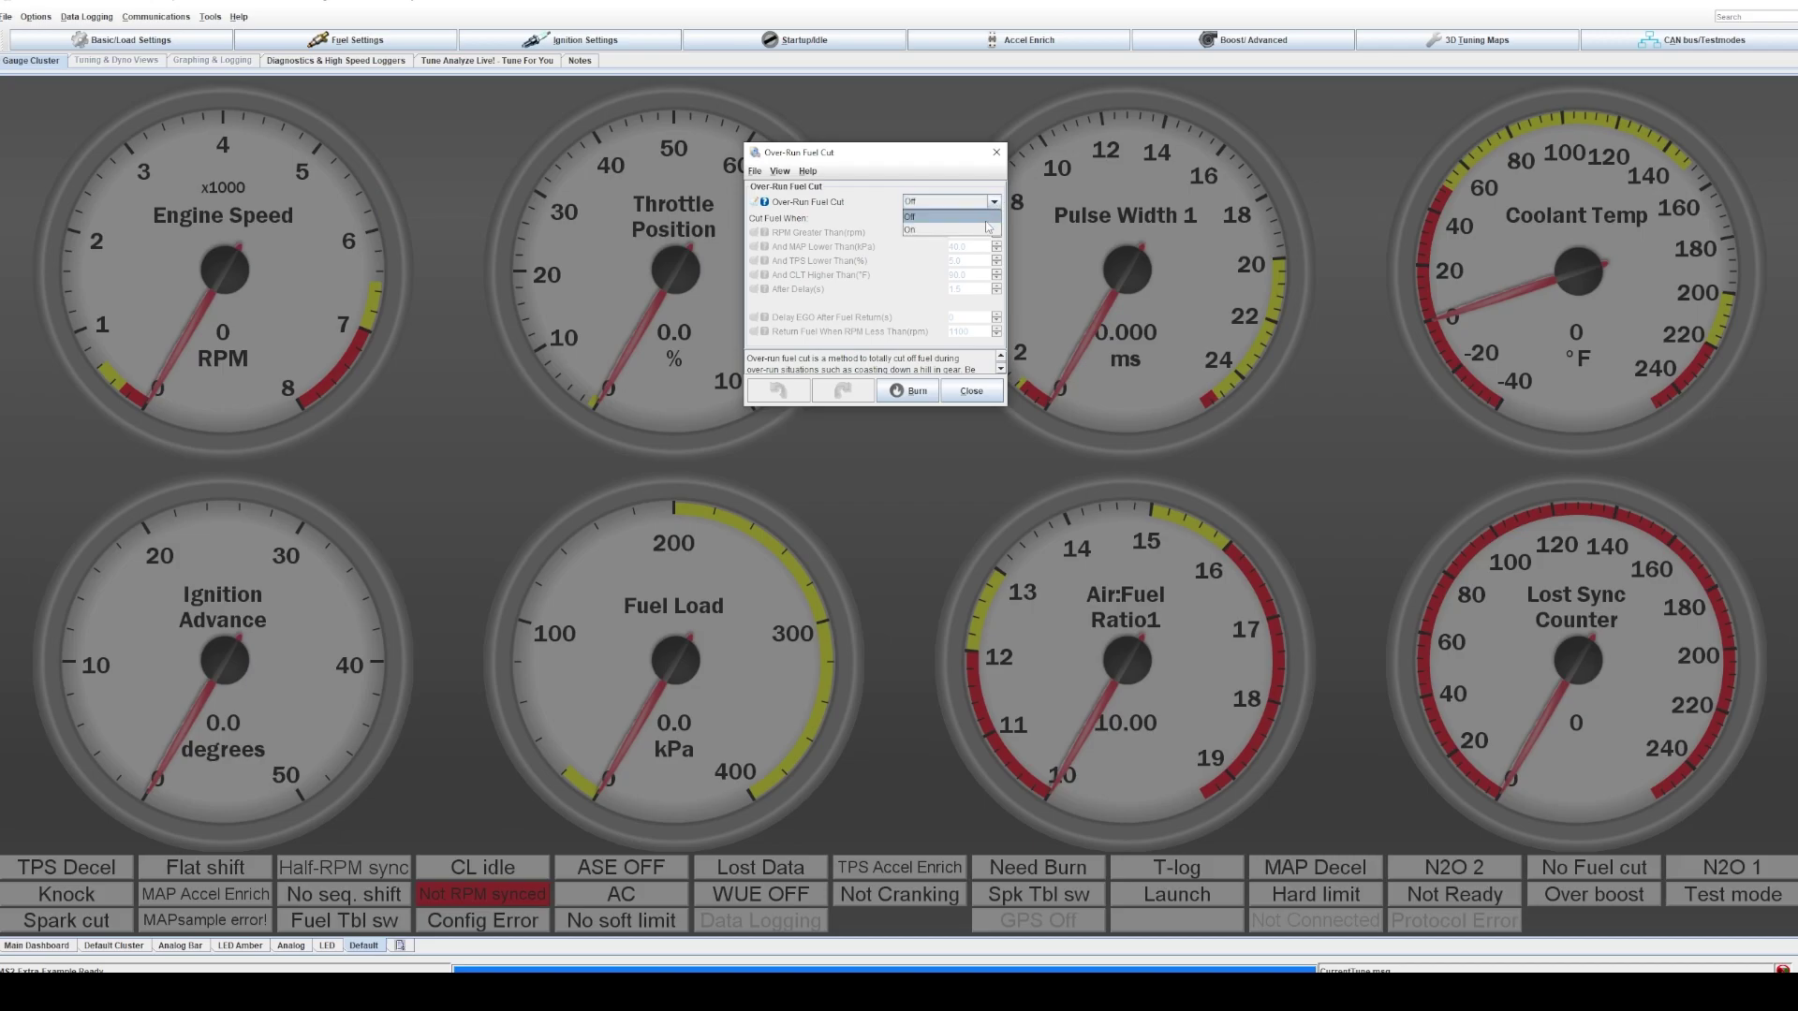
{"action": "left_click", "coordinate": [985, 230]}
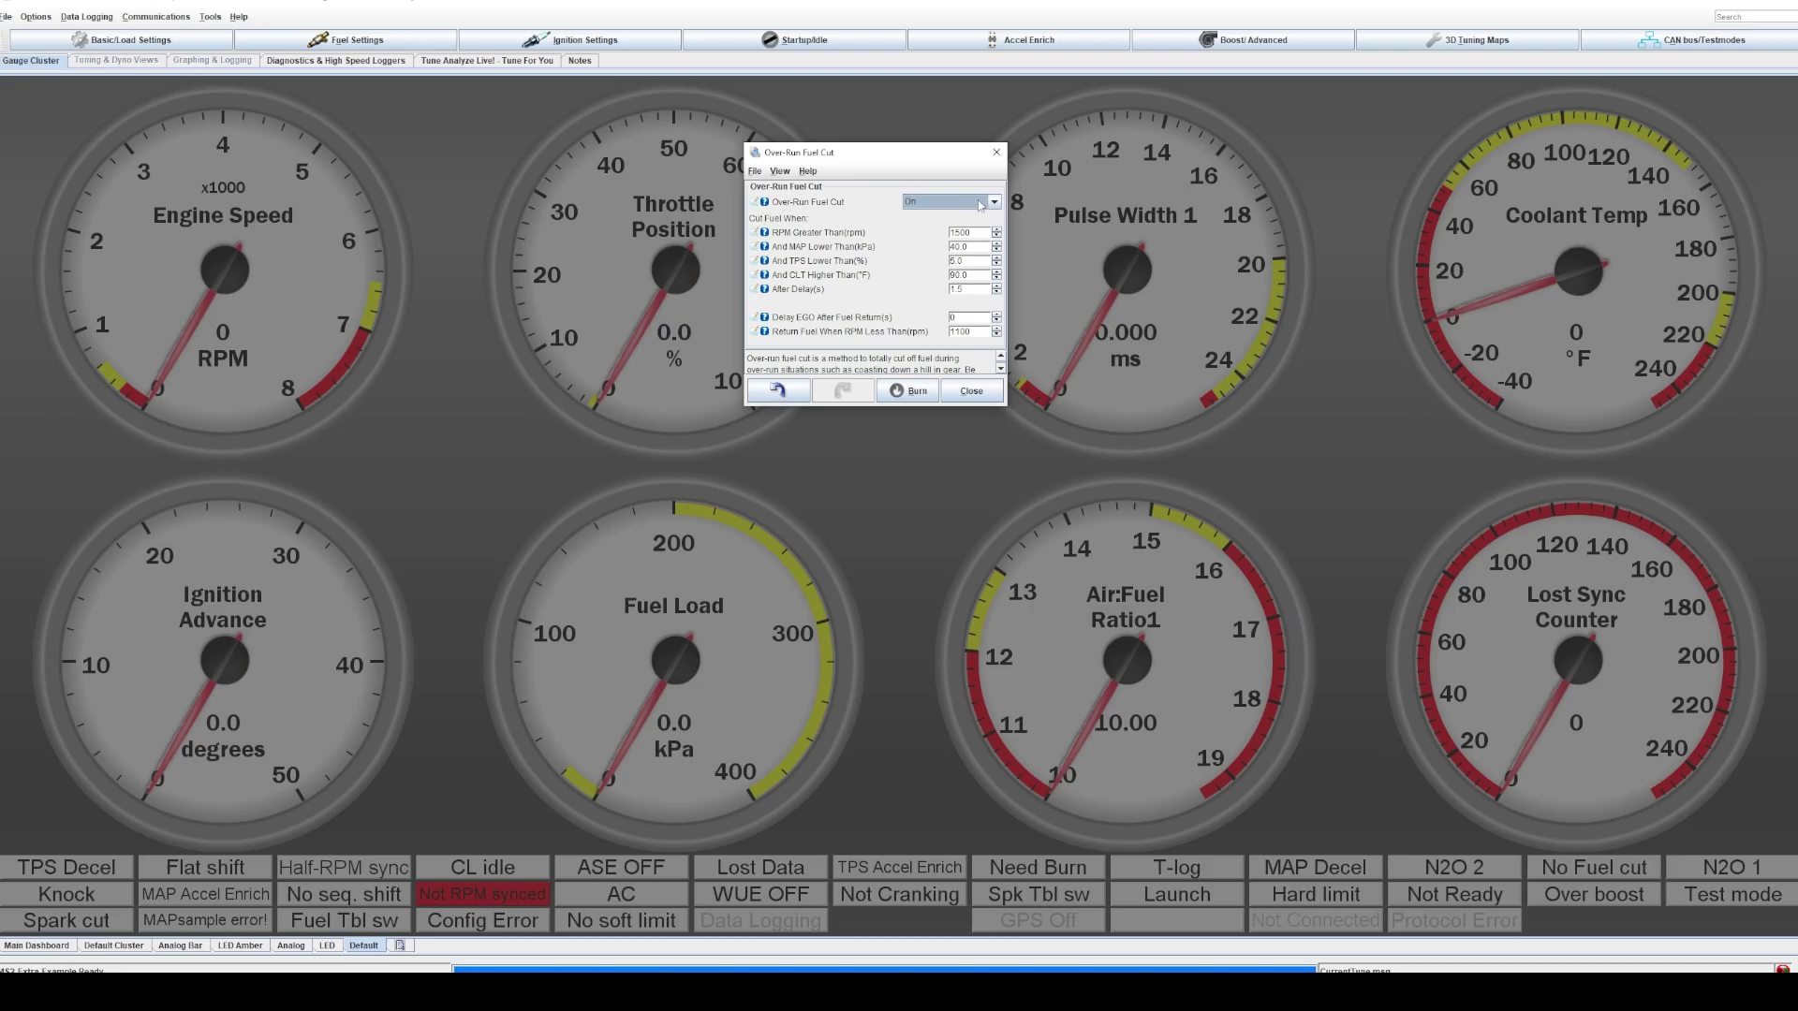
Step: Enlarge the Over-Run Fuel Cut dialog and nudge it slightly left
{"action": "left_click_drag", "start_coordinate": [1005, 405], "coordinate": [1030, 501]}
{"action": "mouse_move", "coordinate": [905, 159]}
{"action": "left_mouse_down"}
{"action": "mouse_move", "coordinate": [857, 123]}
{"action": "mouse_move", "coordinate": [873, 164]}
{"action": "left_mouse_up"}
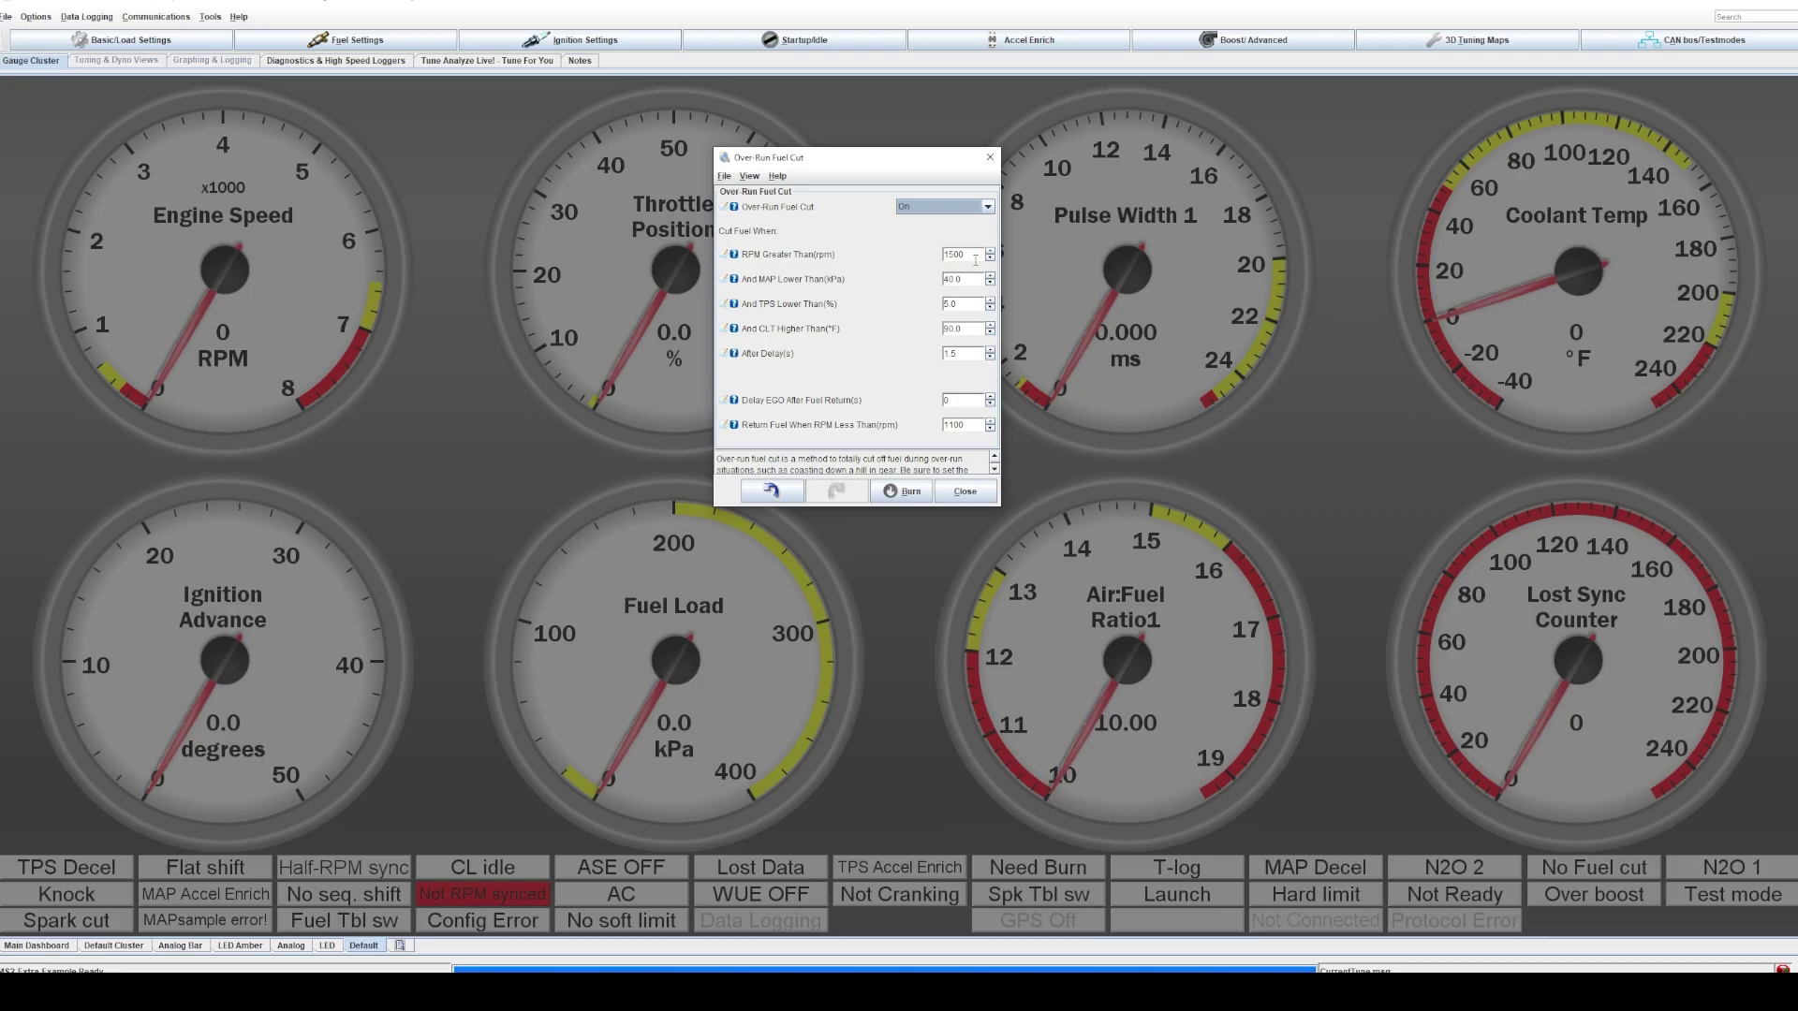
Step: Replace the 1500 RPM Greater Than threshold with 1800
{"action": "left_click", "coordinate": [975, 260]}
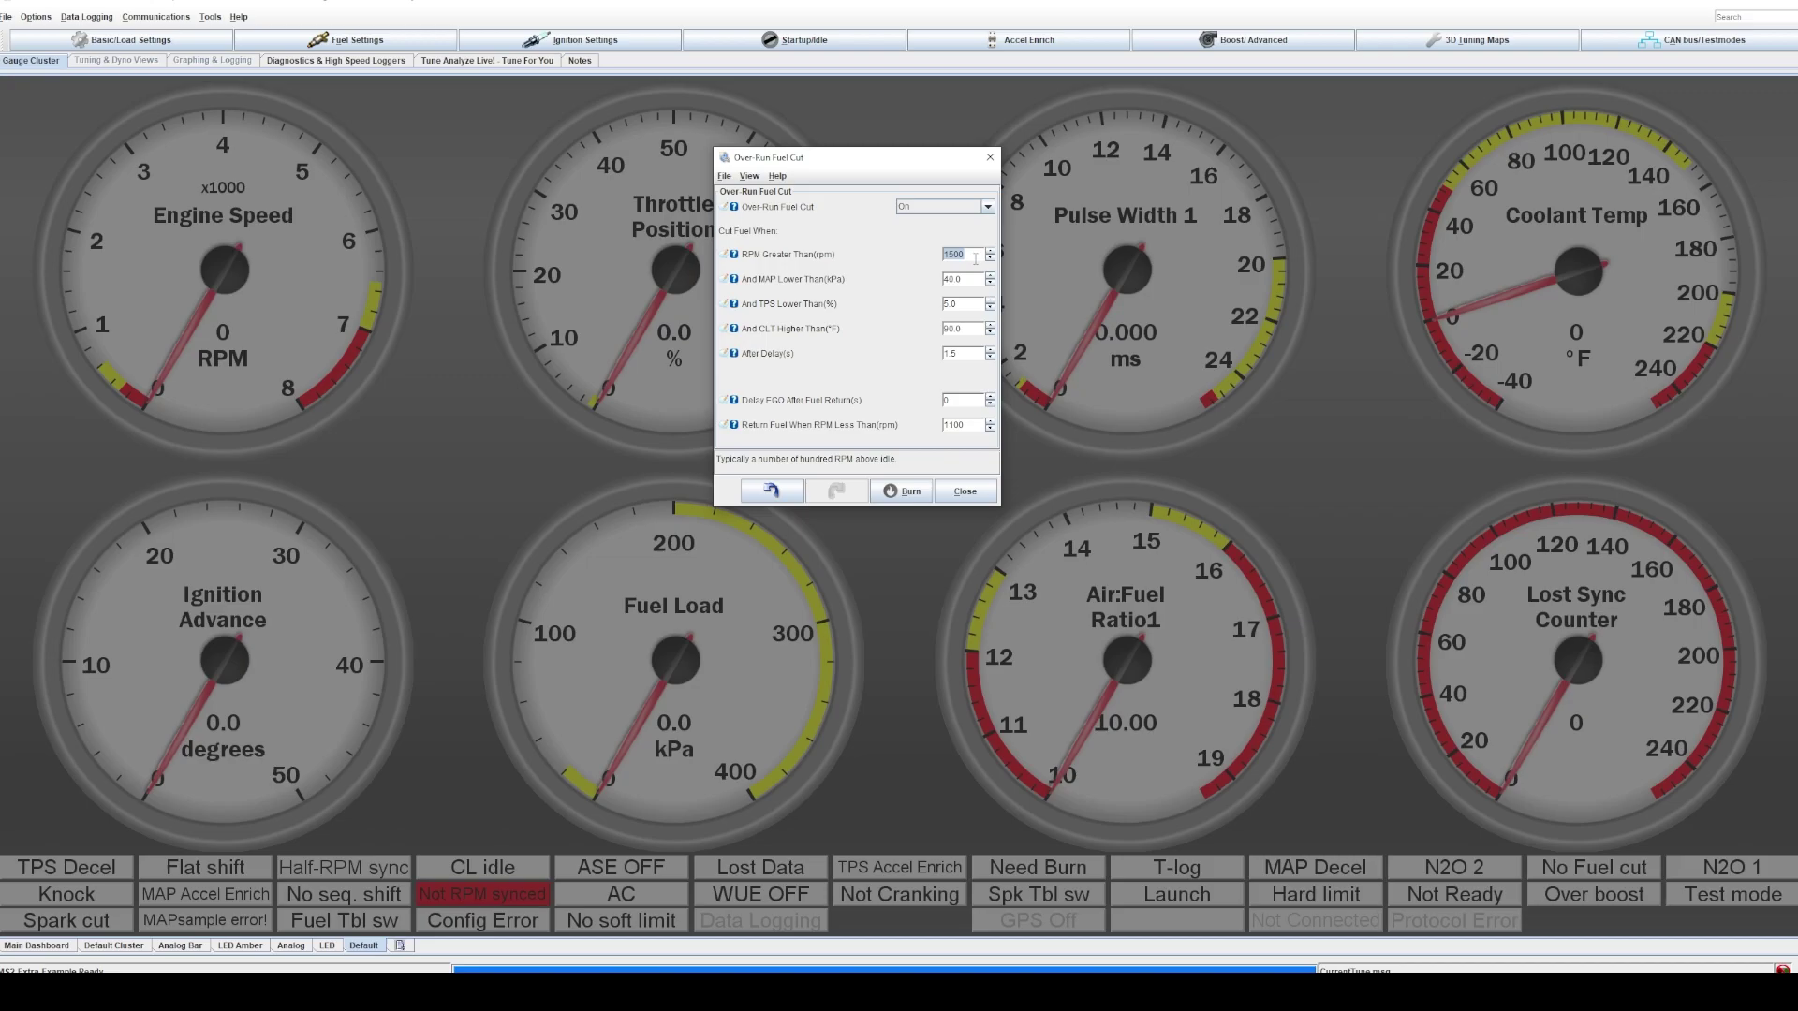
{"action": "type", "text": "2"}
{"action": "key", "text": "BackSpace"}
{"action": "key", "text": "BackSpace"}
{"action": "key", "text": "BackSpace"}
{"action": "type", "text": "180"}
{"action": "left_click", "coordinate": [967, 279]}
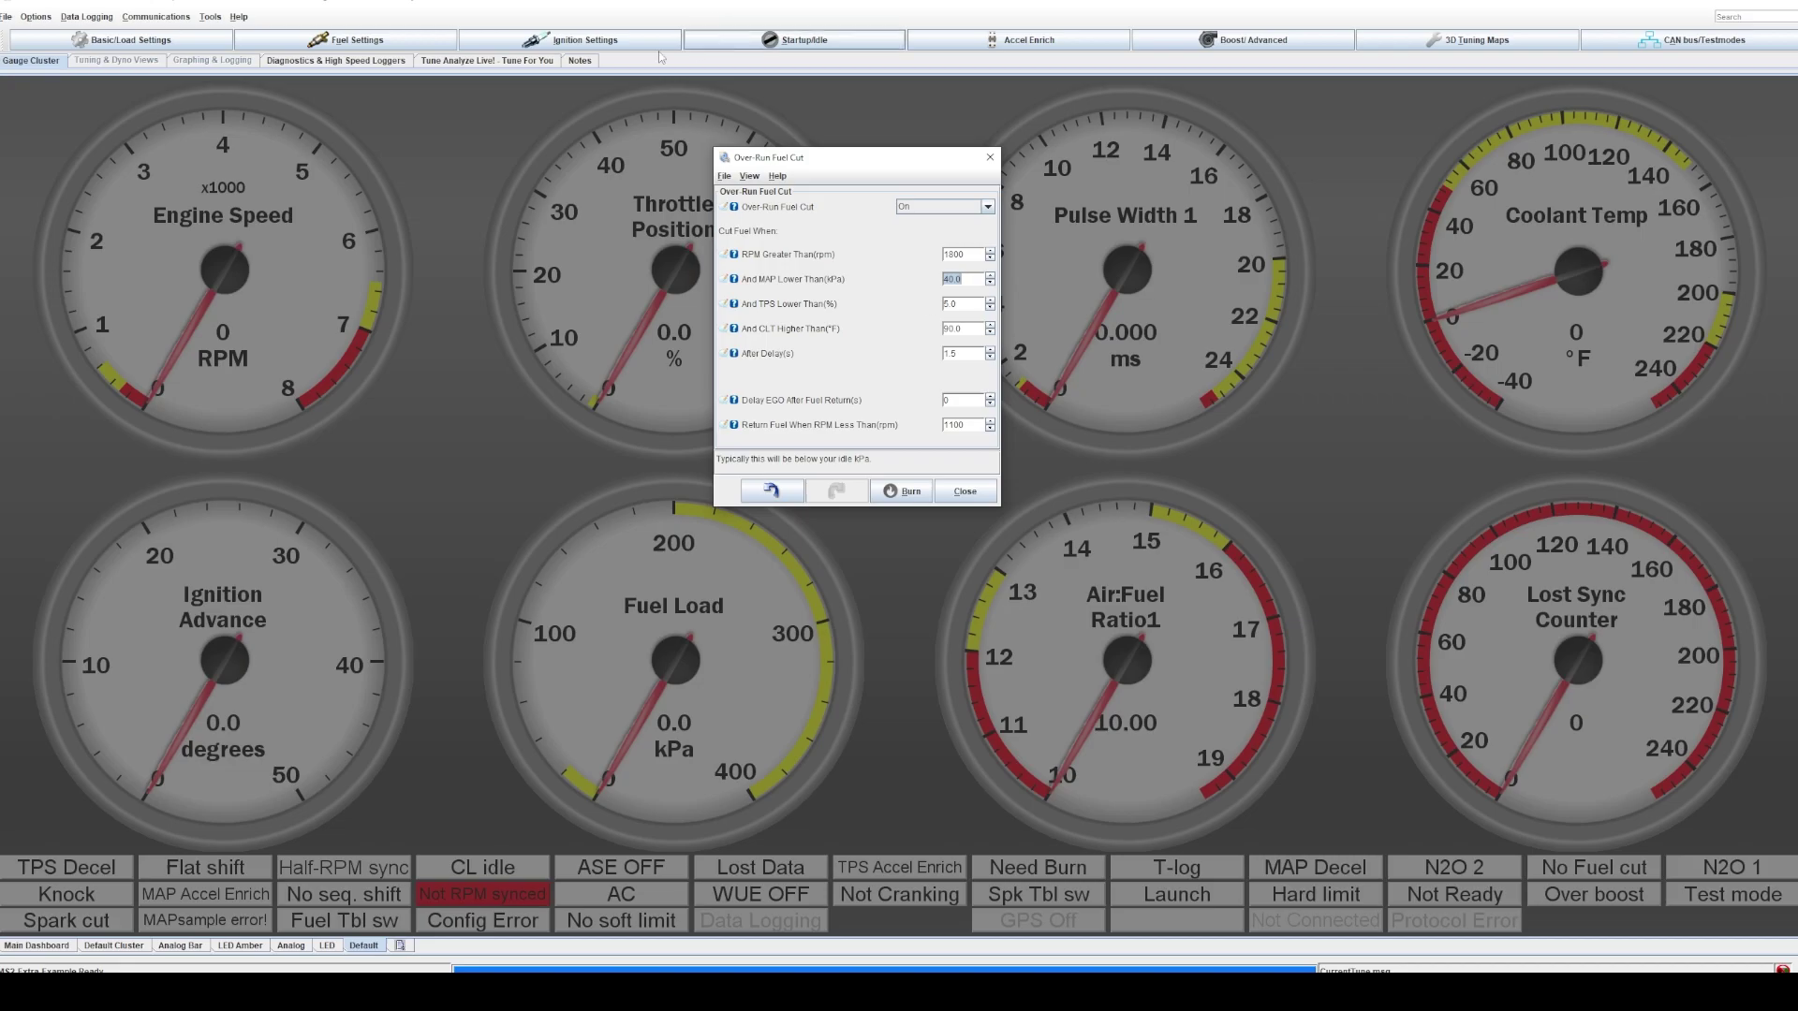
Step: Check idle load in Fuel VE Table 1, then close the table
{"action": "left_click", "coordinate": [351, 39]}
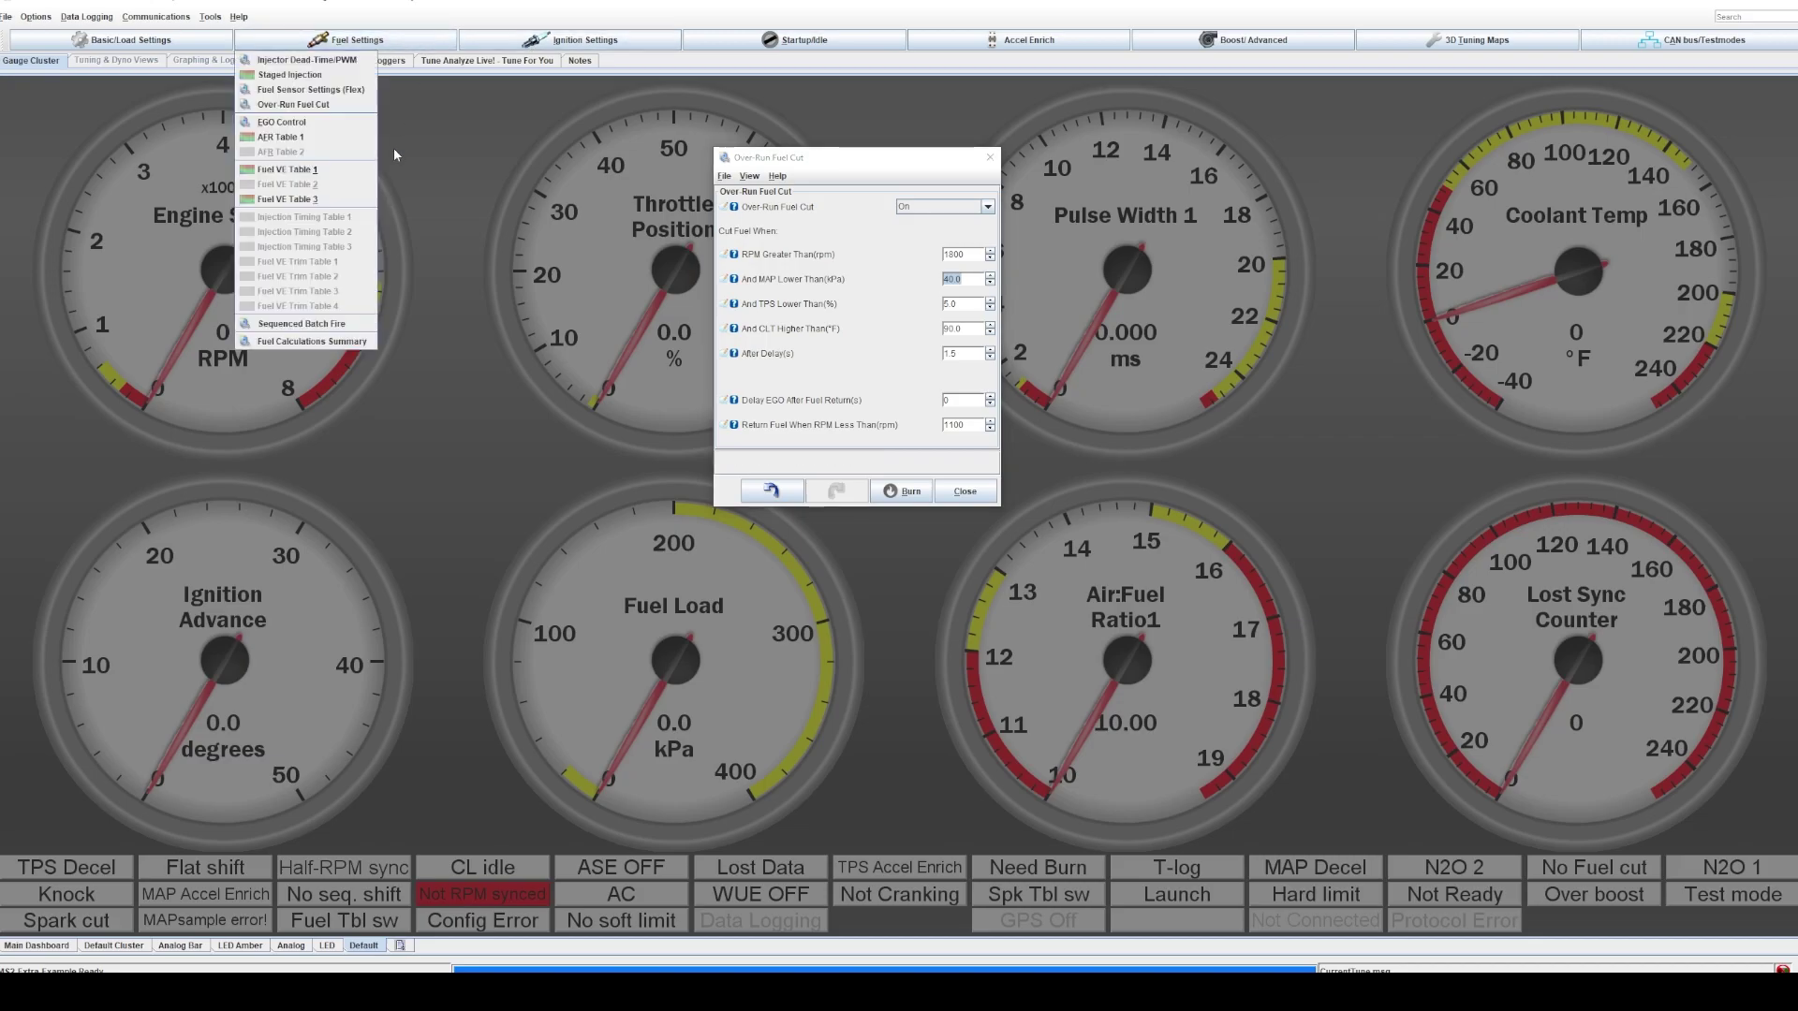
{"action": "left_click", "coordinate": [311, 172]}
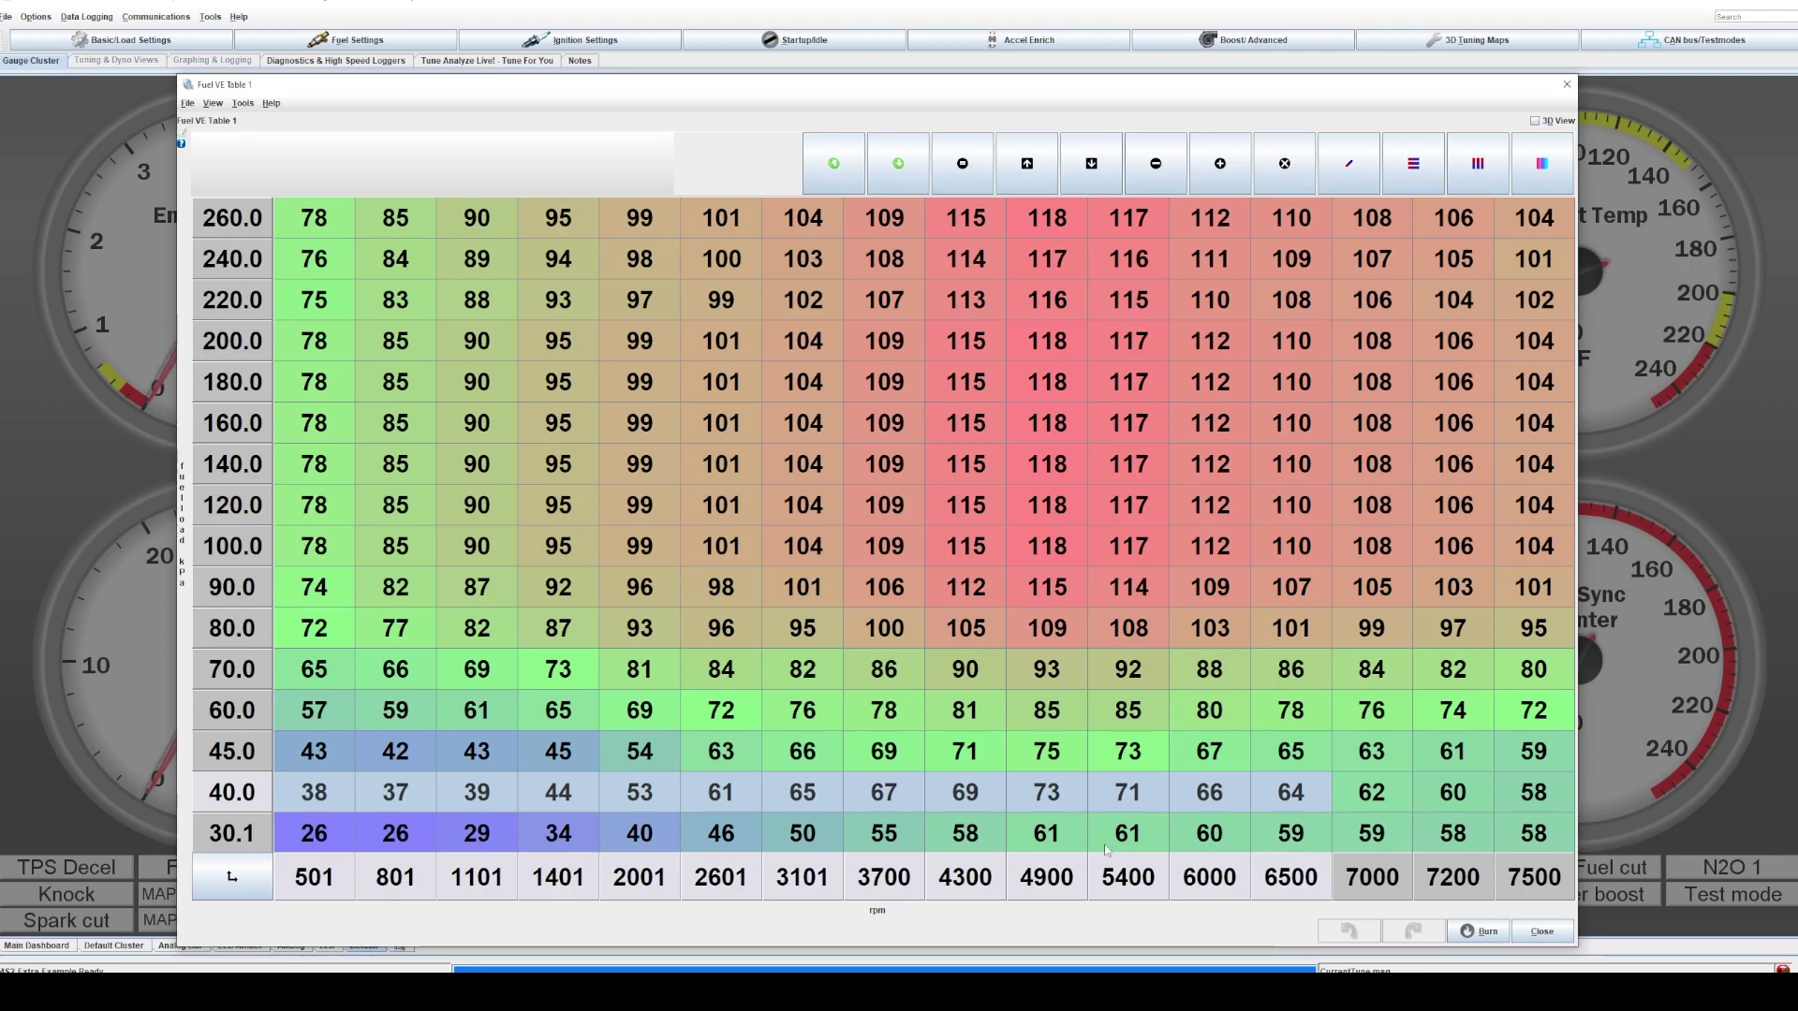
{"action": "left_click", "coordinate": [1567, 84]}
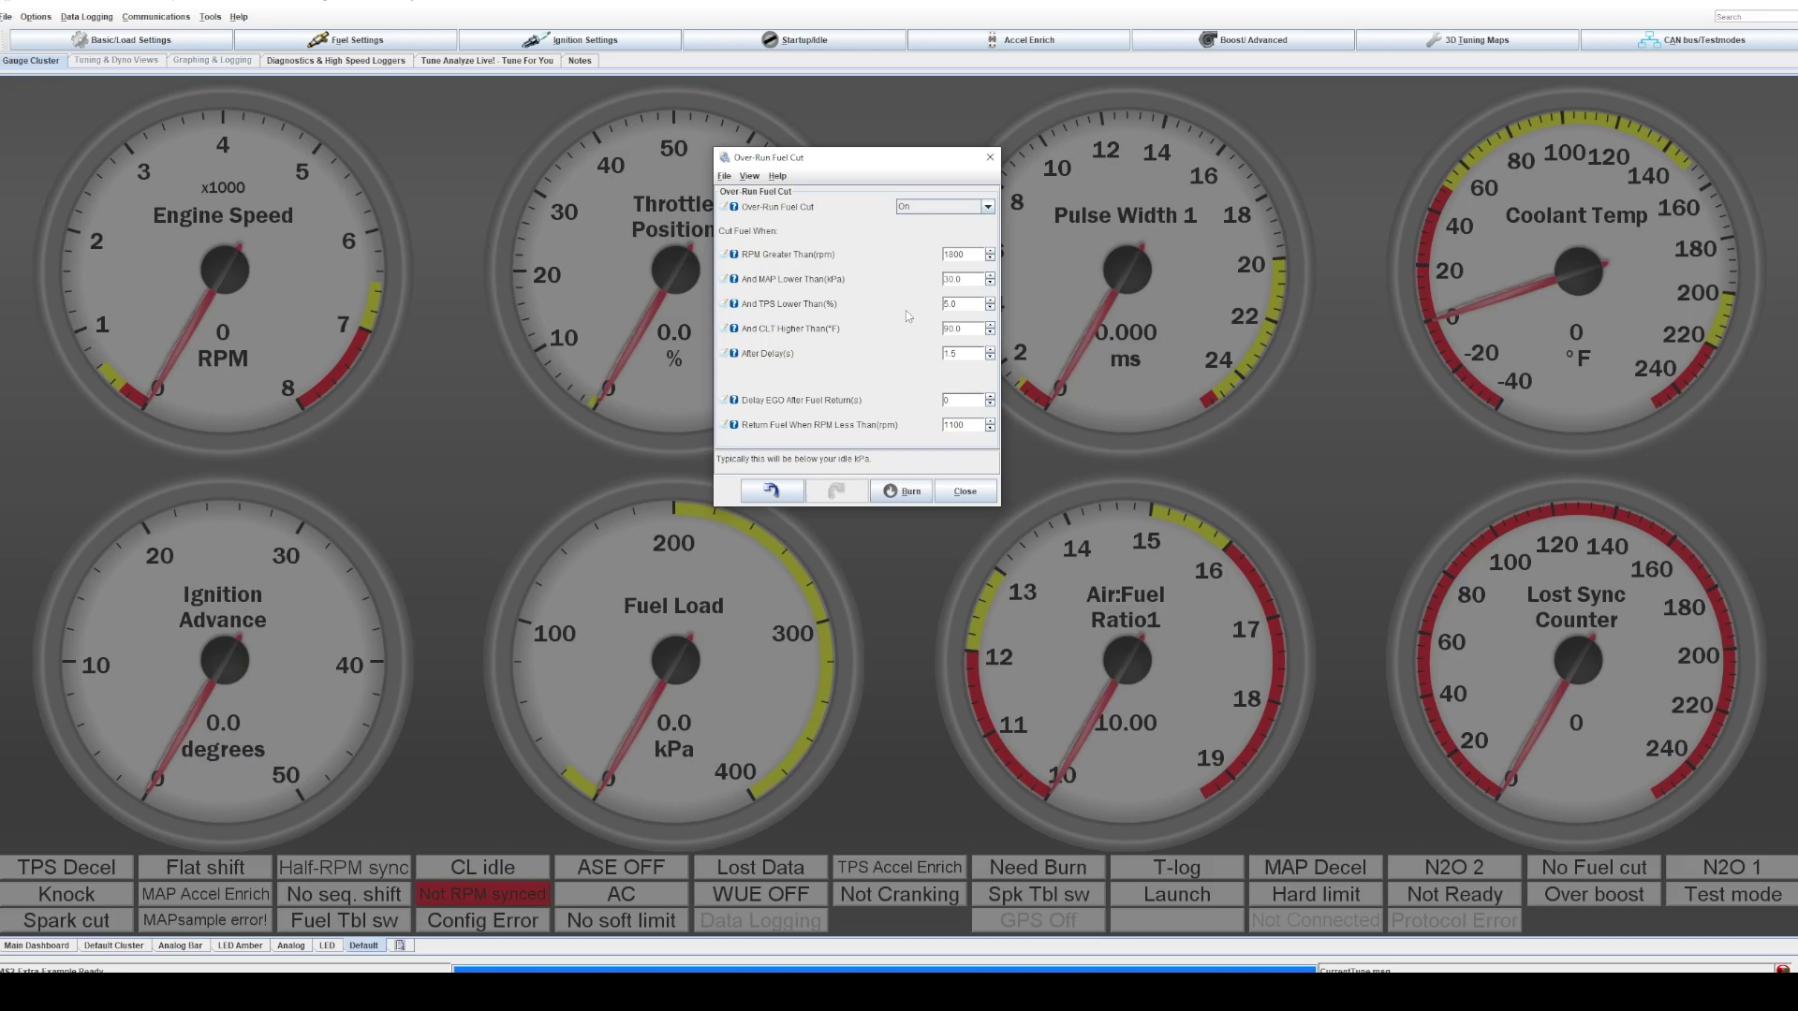
Step: Clear the 5.0% TPS Lower Than threshold, leaving it ready for a new value
{"action": "left_click", "coordinate": [965, 307]}
{"action": "type", "text": "20.0"}
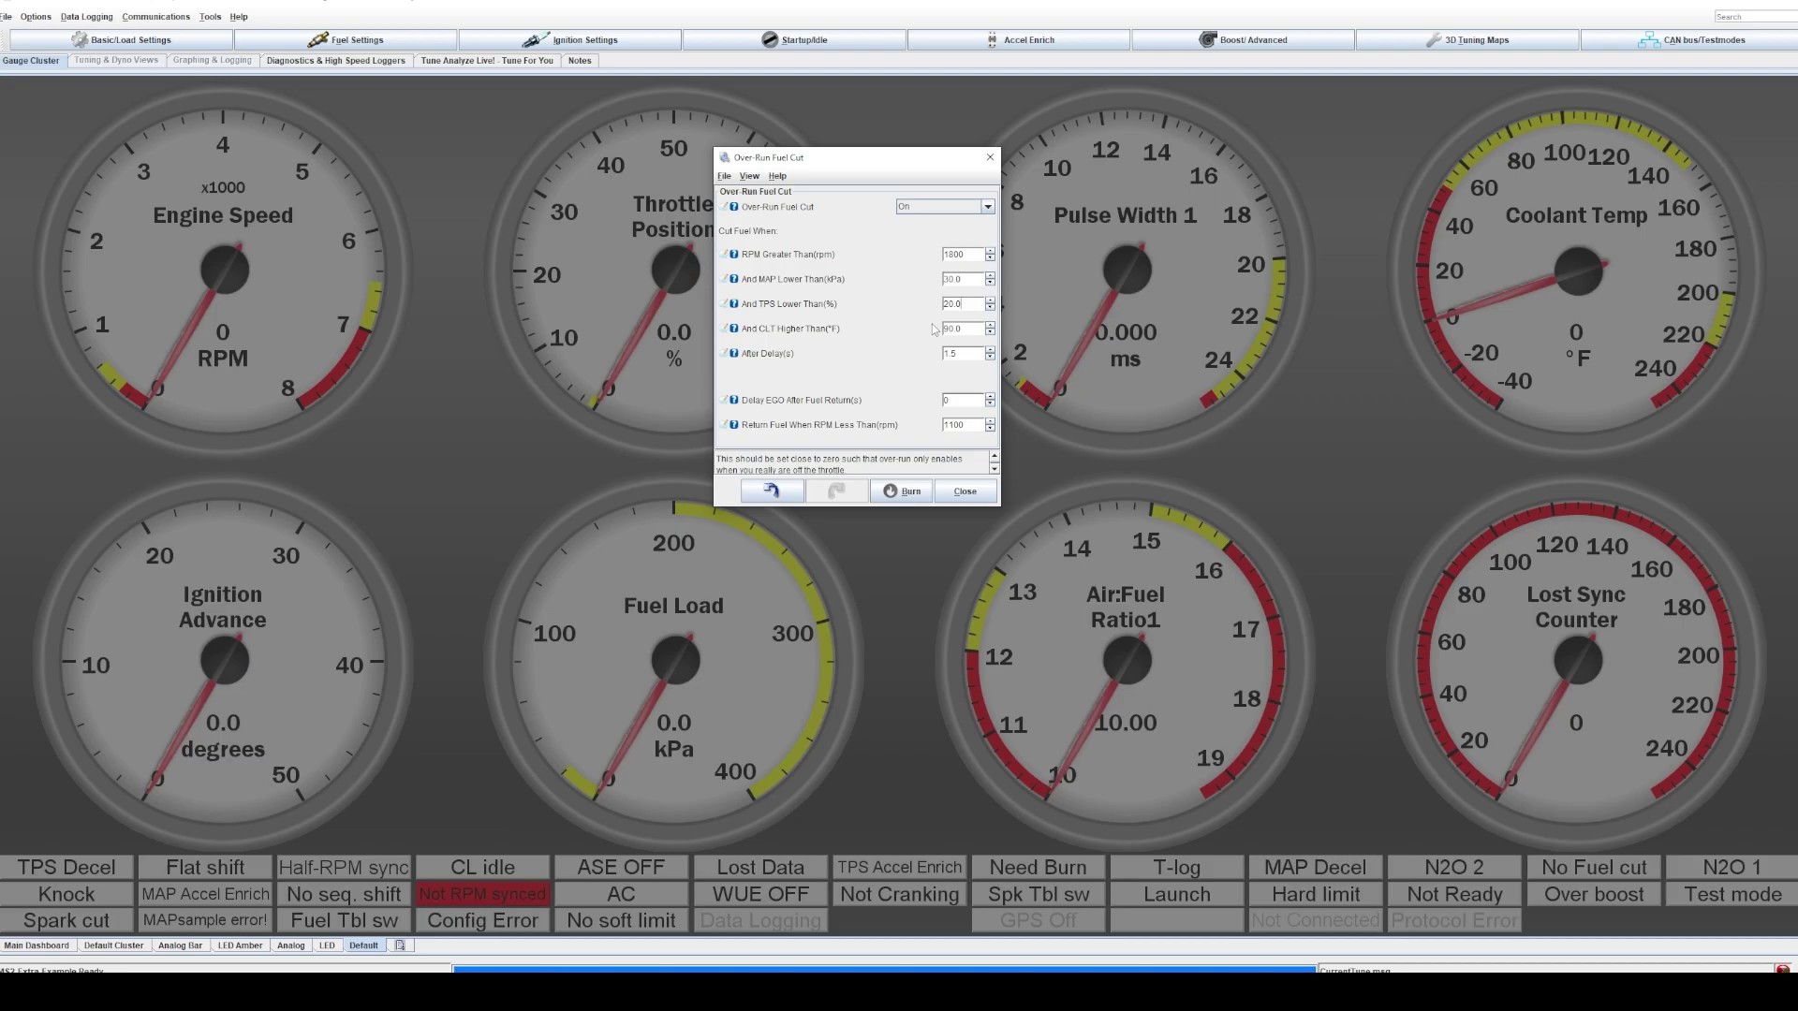
{"action": "key", "text": "BackSpace"}
{"action": "key", "text": "BackSpace"}
{"action": "key", "text": "BackSpace"}
{"action": "left_click", "coordinate": [211, 16]}
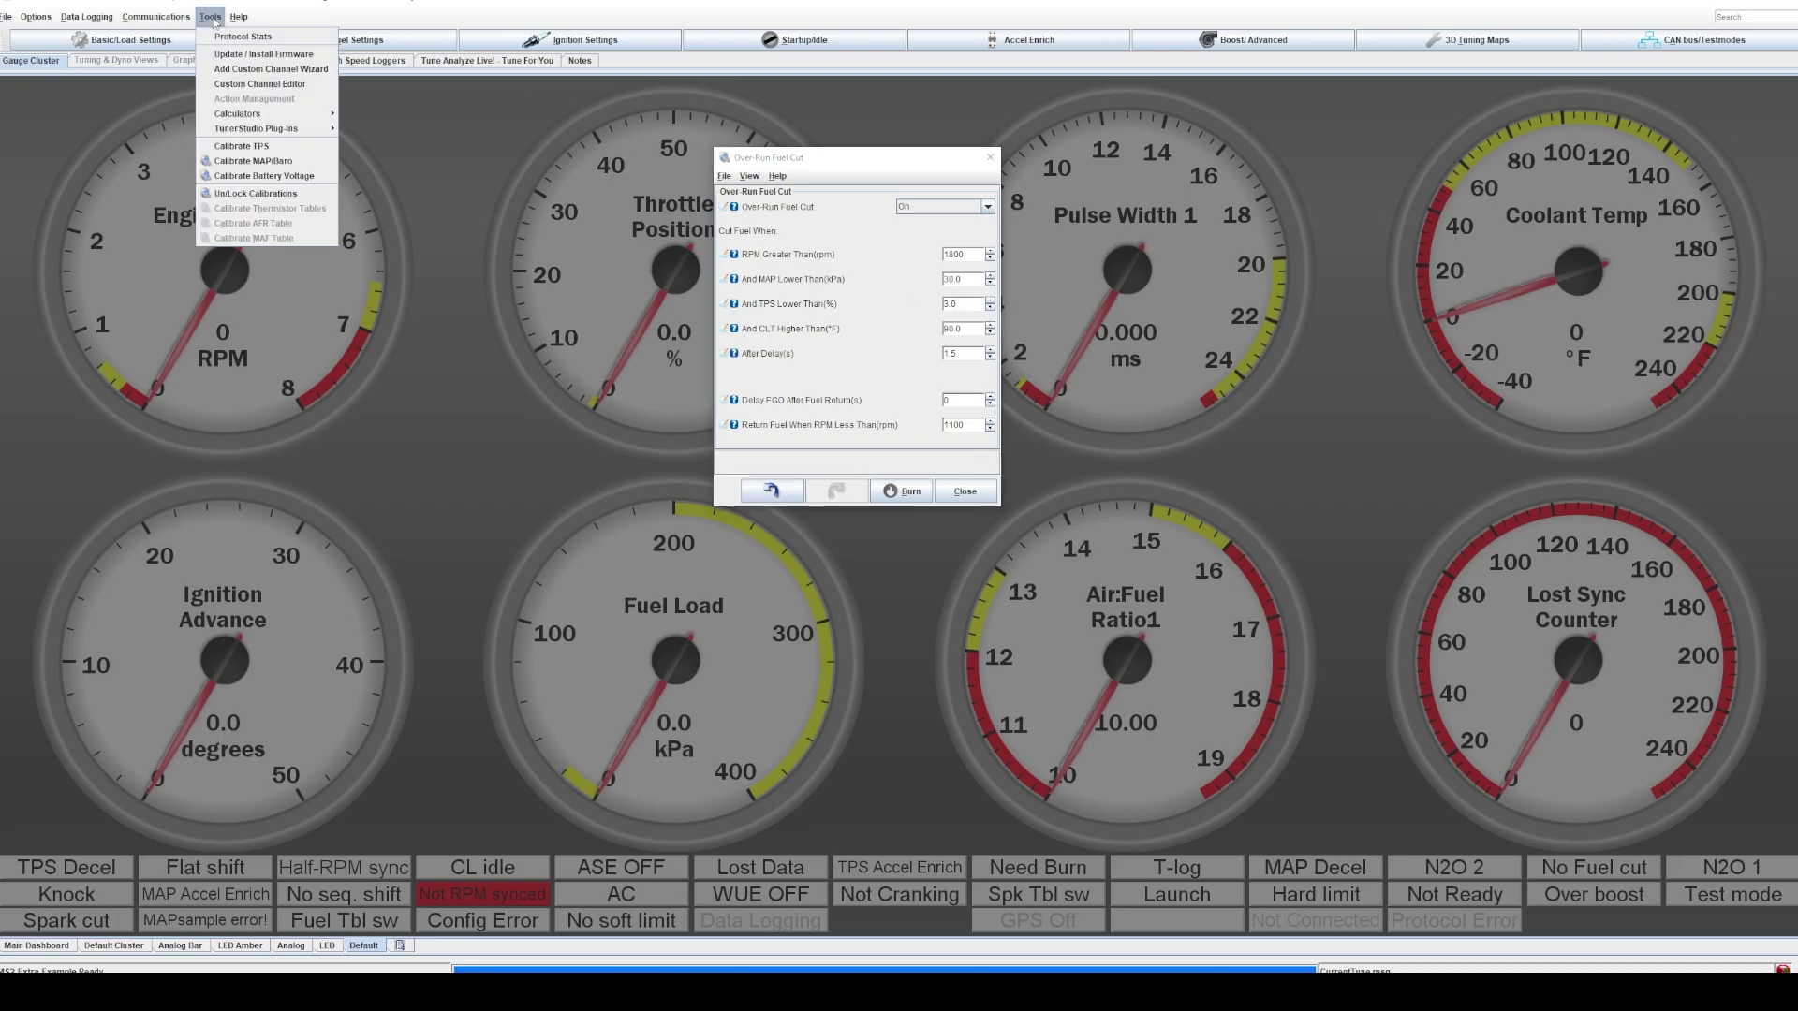
{"action": "left_click", "coordinate": [293, 149]}
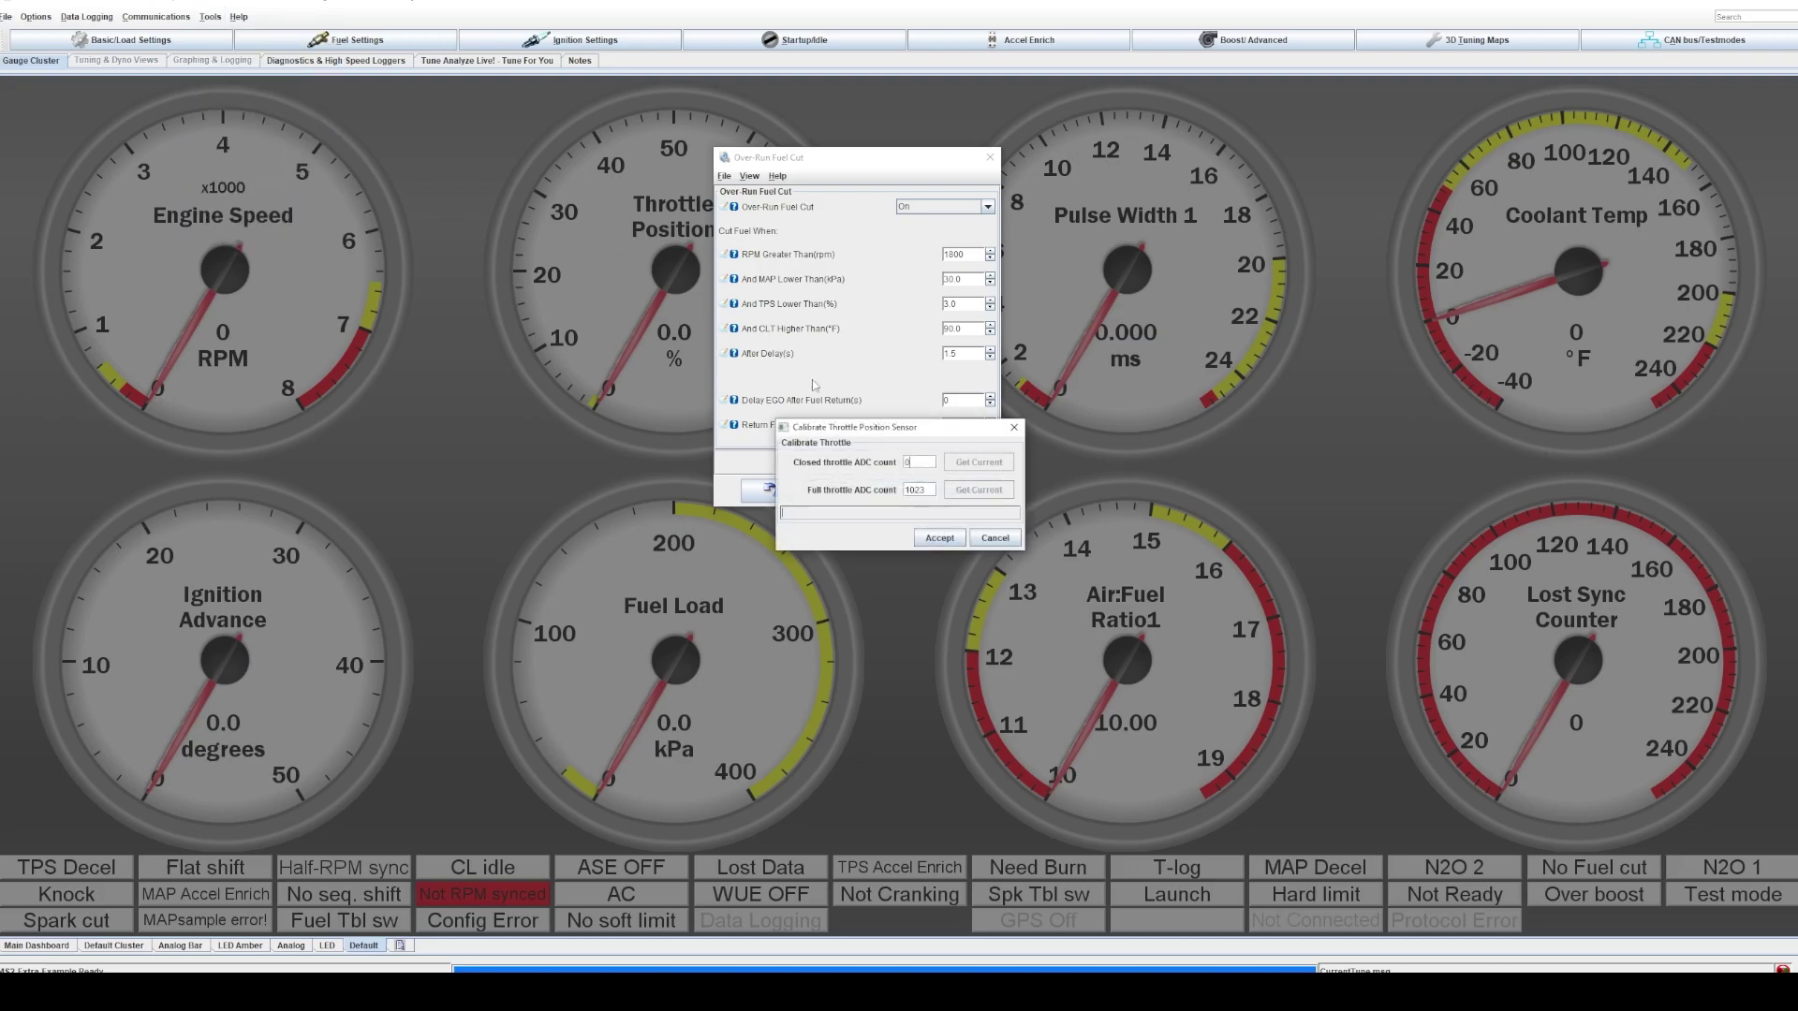
{"action": "left_click", "coordinate": [1013, 428]}
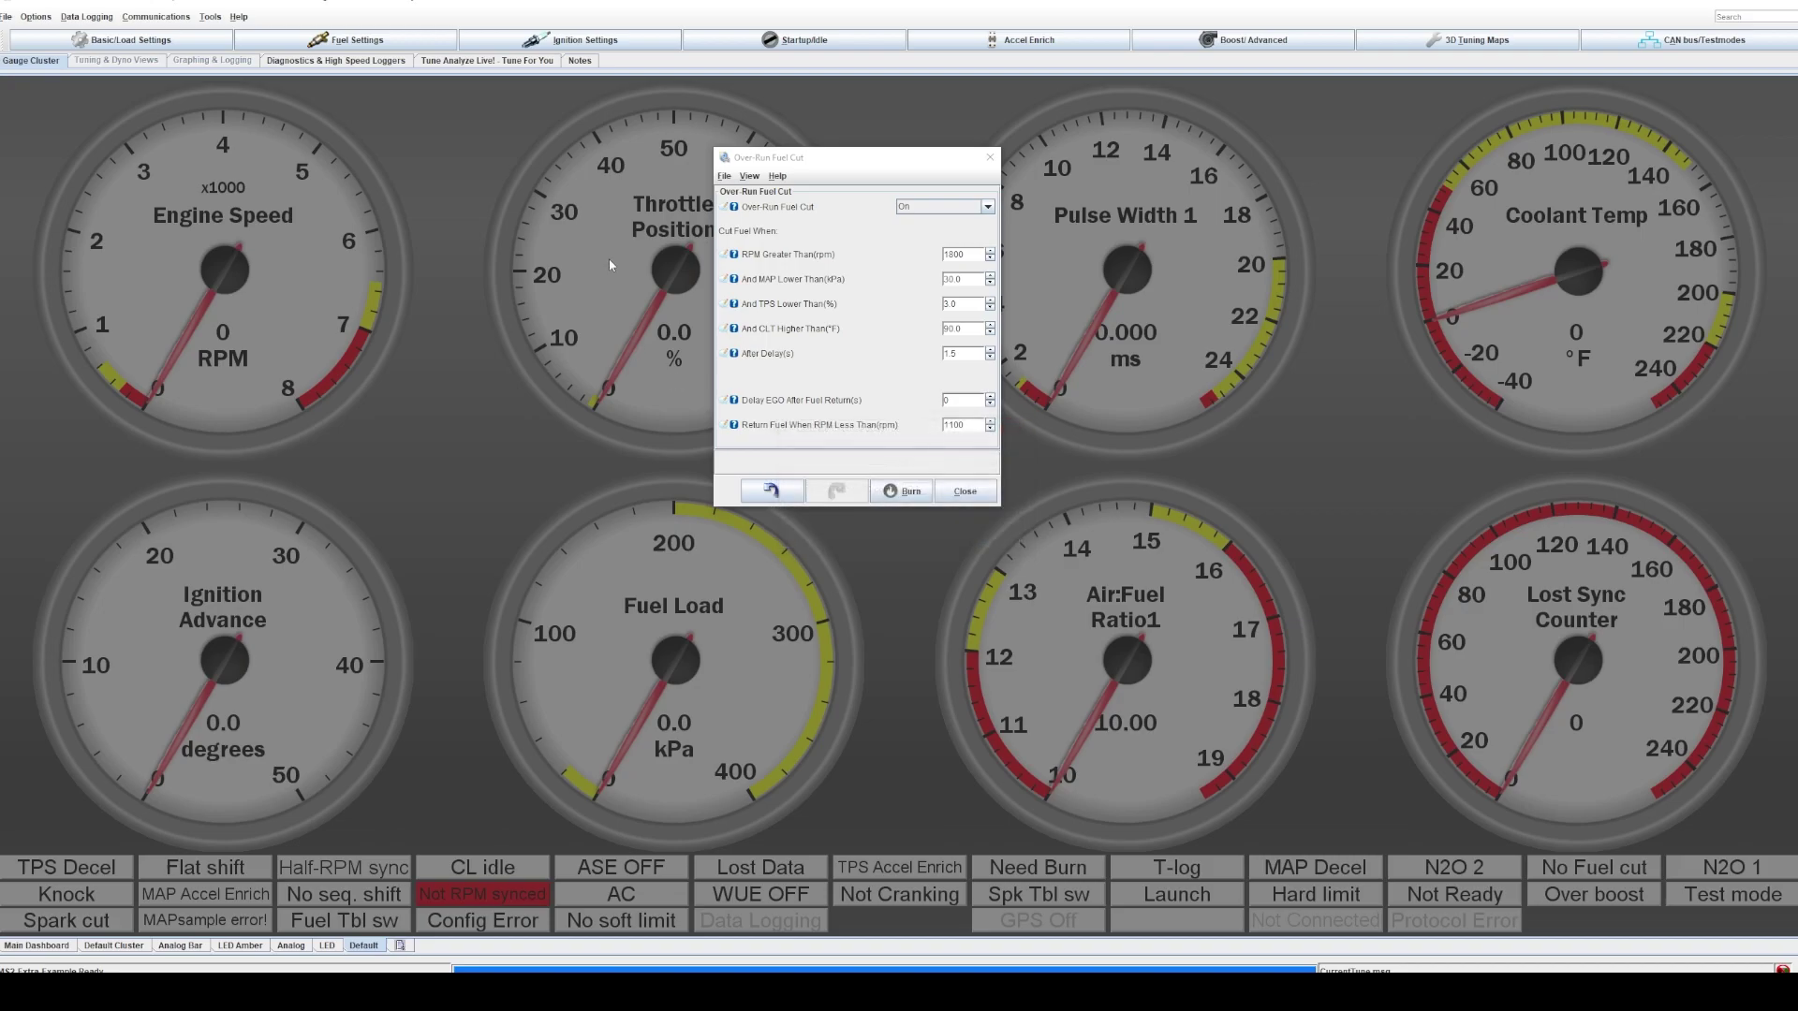
Step: Raise the And CLT Higher Than threshold from 90 to 160 °F
{"action": "left_click", "coordinate": [963, 306]}
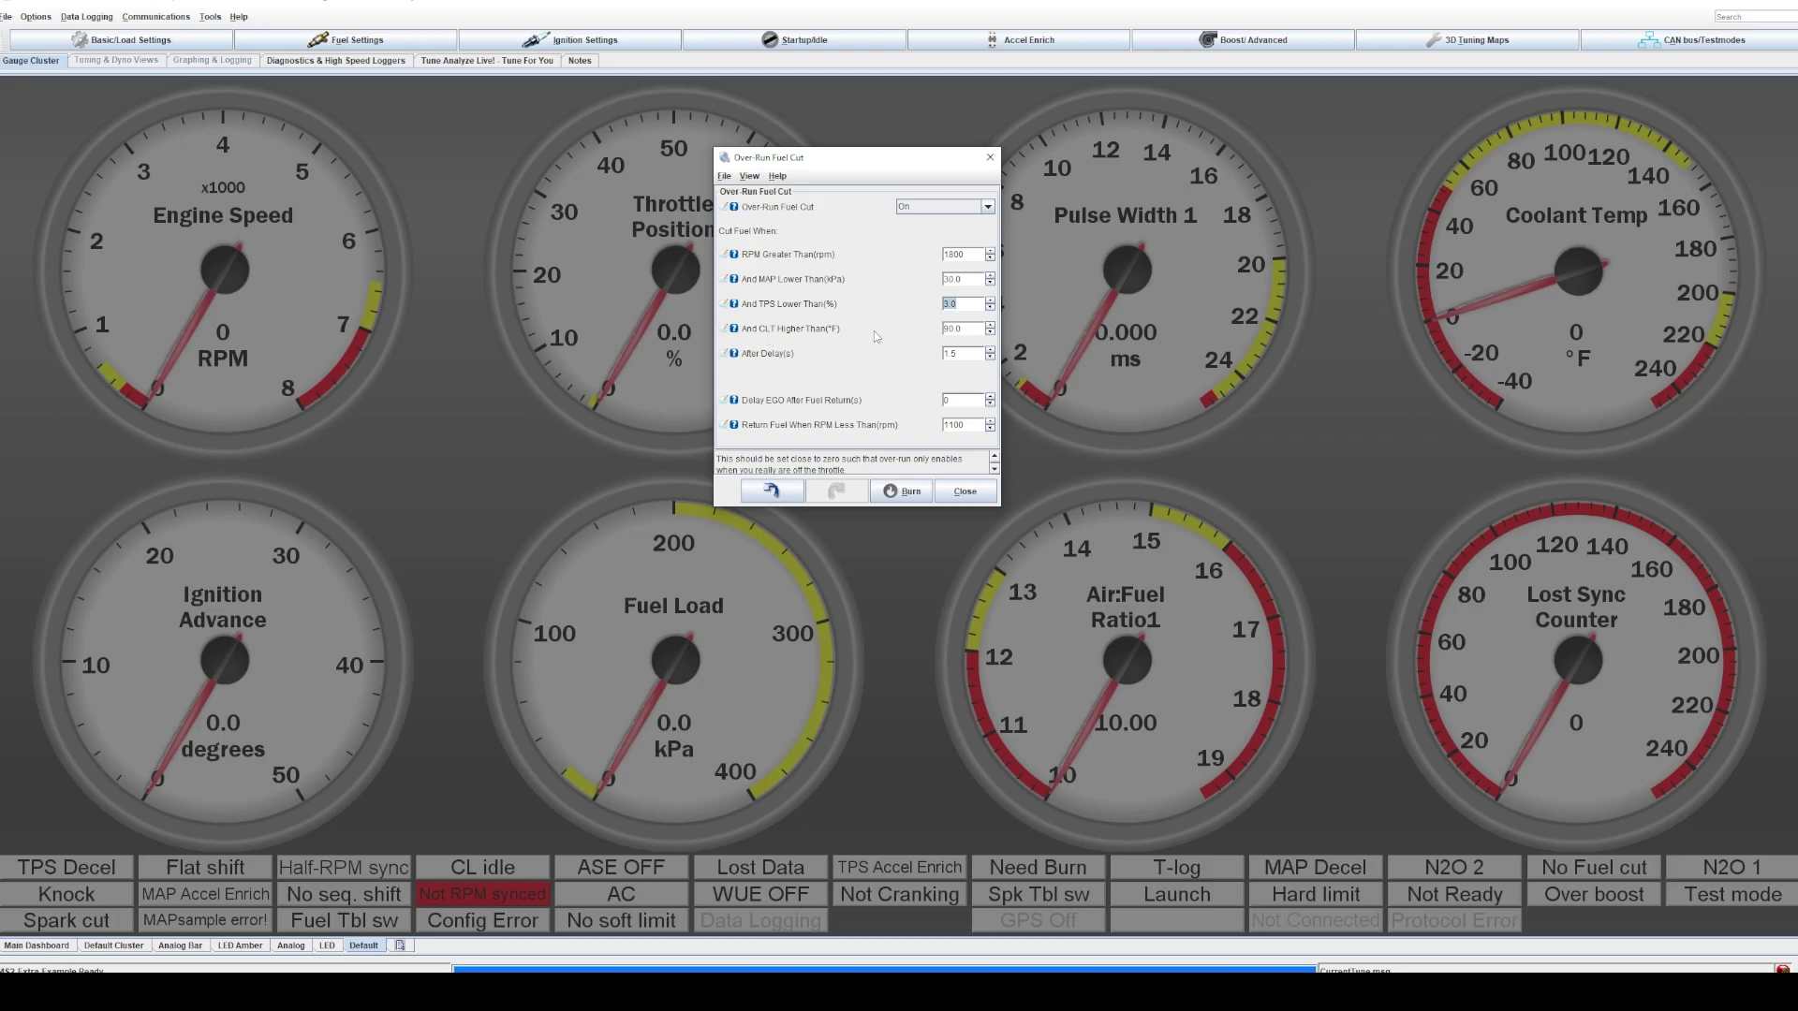
{"action": "left_click", "coordinate": [980, 330]}
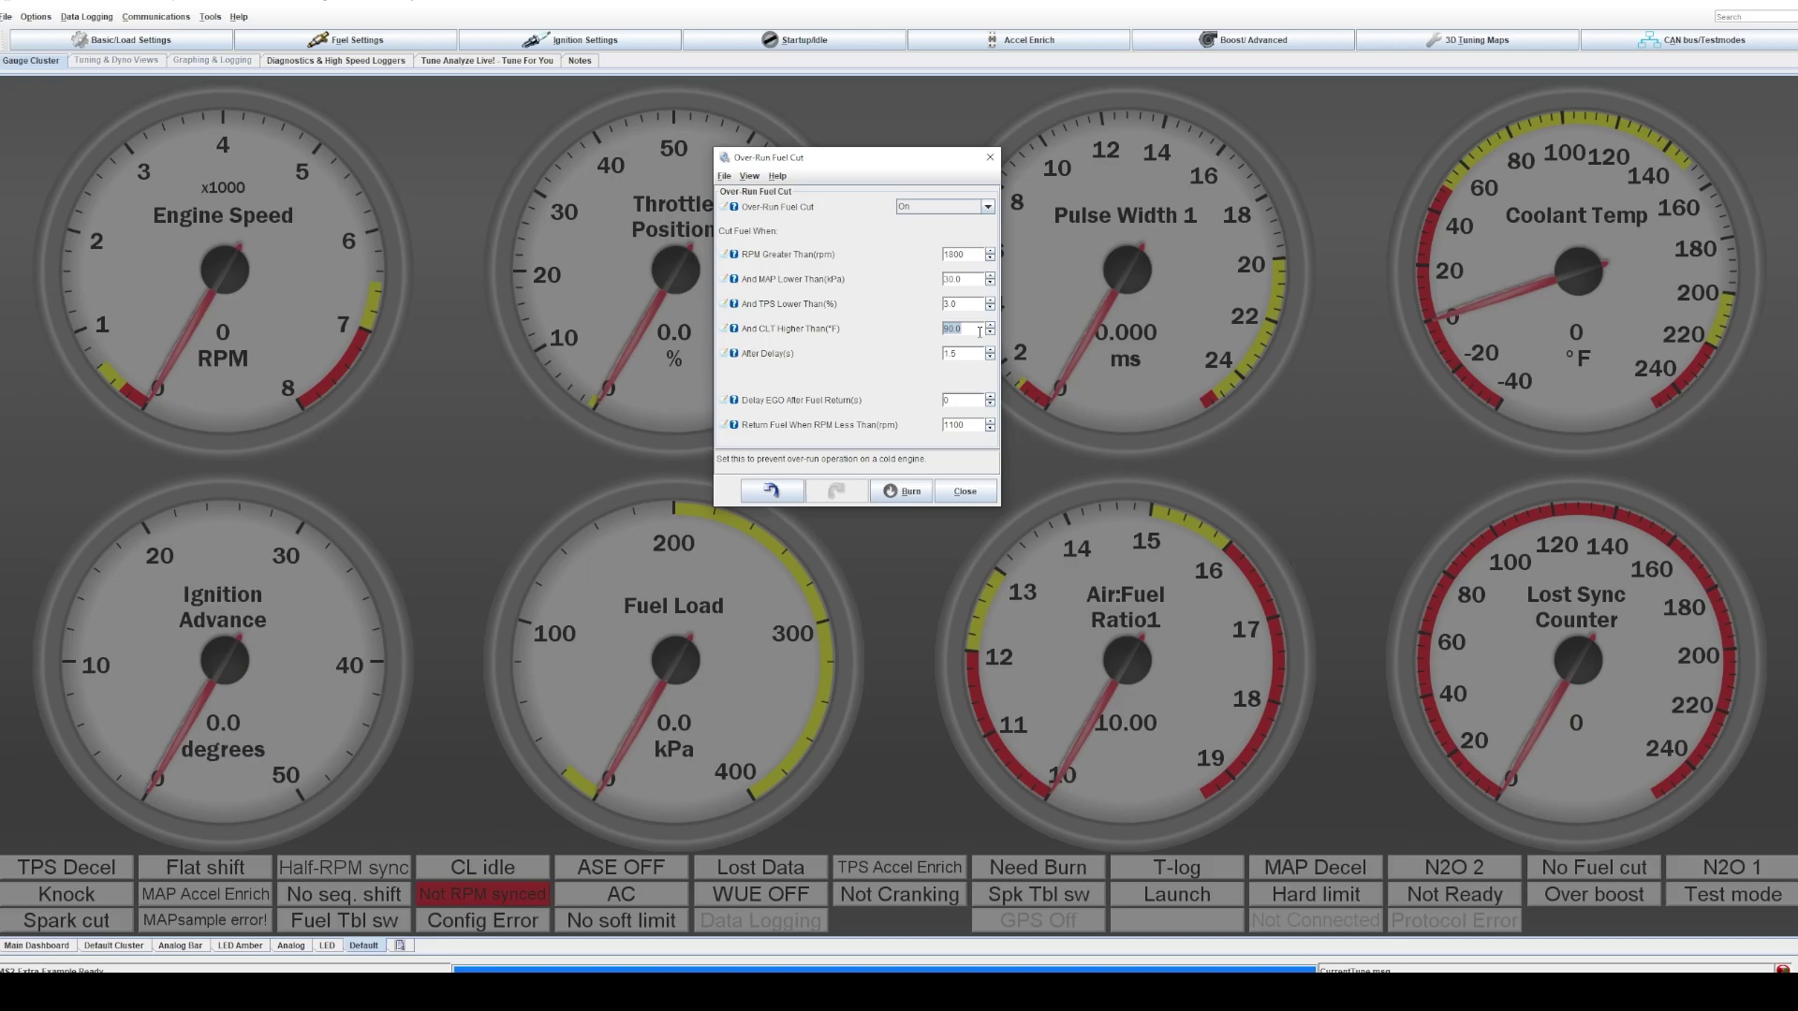
{"action": "type", "text": "1"}
{"action": "key", "text": "BackSpace"}
{"action": "key", "text": "BackSpace"}
{"action": "key", "text": "BackSpace"}
{"action": "key", "text": "BackSpace"}
{"action": "key", "text": "BackSpace"}
{"action": "type", "text": "126"}
{"action": "key", "text": "BackSpace"}
{"action": "key", "text": "BackSpace"}
{"action": "type", "text": "60"}
Step: Read the guidance for the delay, RPM, MAP, TPS and coolant thresholds
{"action": "left_click", "coordinate": [970, 356]}
{"action": "left_click", "coordinate": [943, 254]}
{"action": "left_click", "coordinate": [973, 281]}
{"action": "left_click", "coordinate": [970, 306]}
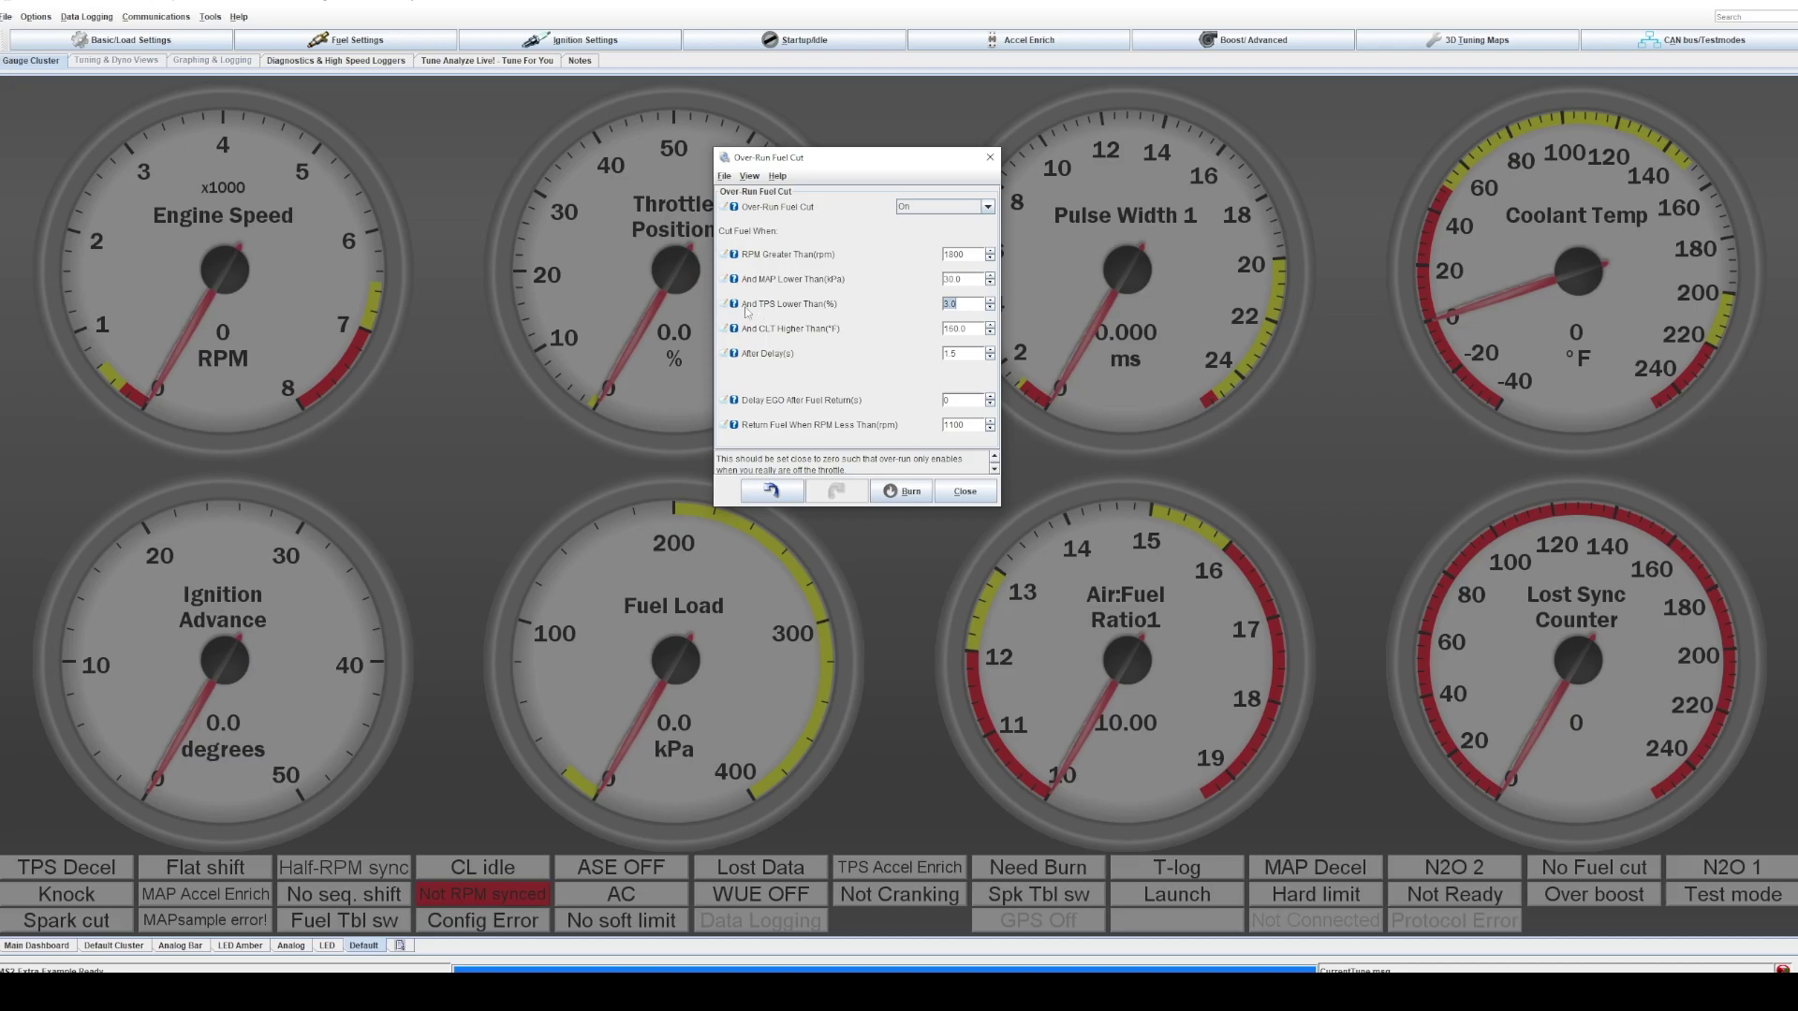
{"action": "left_click", "coordinate": [974, 329]}
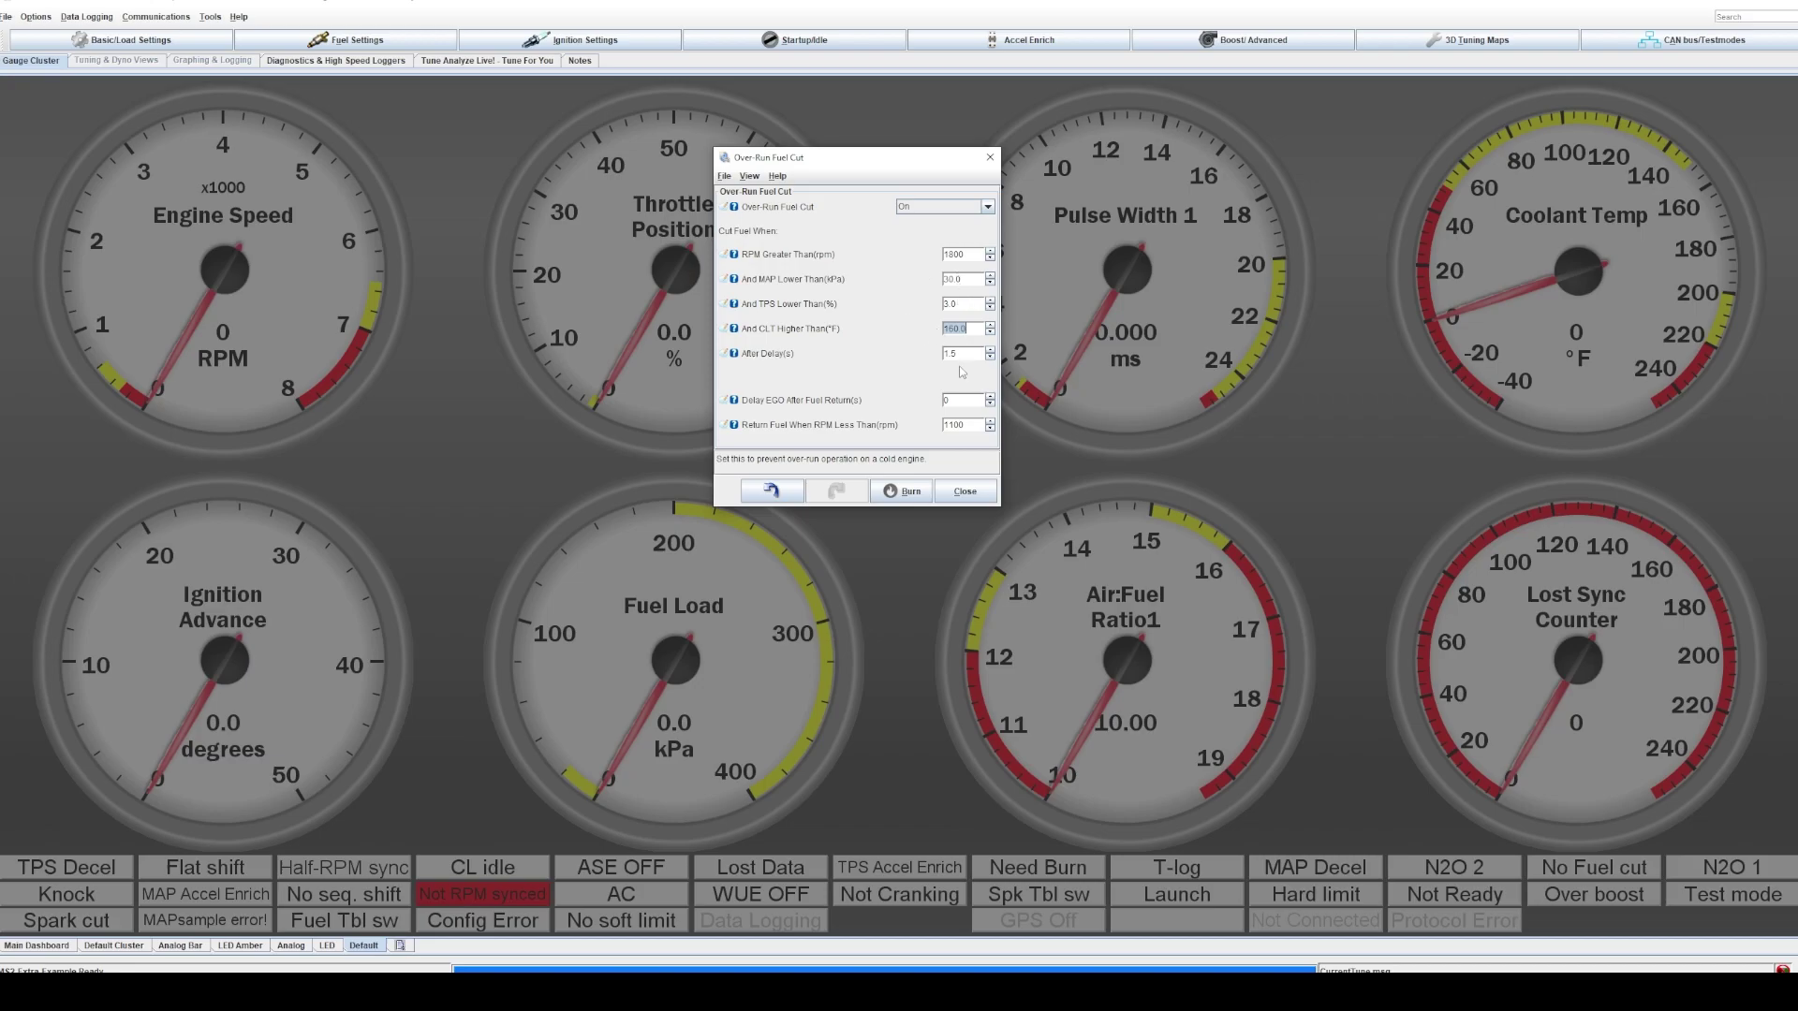
Step: Change the After Delay value from 1.5 to 3.0 seconds
{"action": "left_click", "coordinate": [965, 357]}
{"action": "key", "text": "BackSpace"}
{"action": "type", "text": "0.5"}
{"action": "left_click", "coordinate": [970, 357]}
{"action": "double_click", "coordinate": [964, 354]}
{"action": "left_click", "coordinate": [967, 354]}
Step: Set Delay EGO After Fuel Return to 1 second and review the return-fuel RPM guidance
{"action": "left_click", "coordinate": [953, 399]}
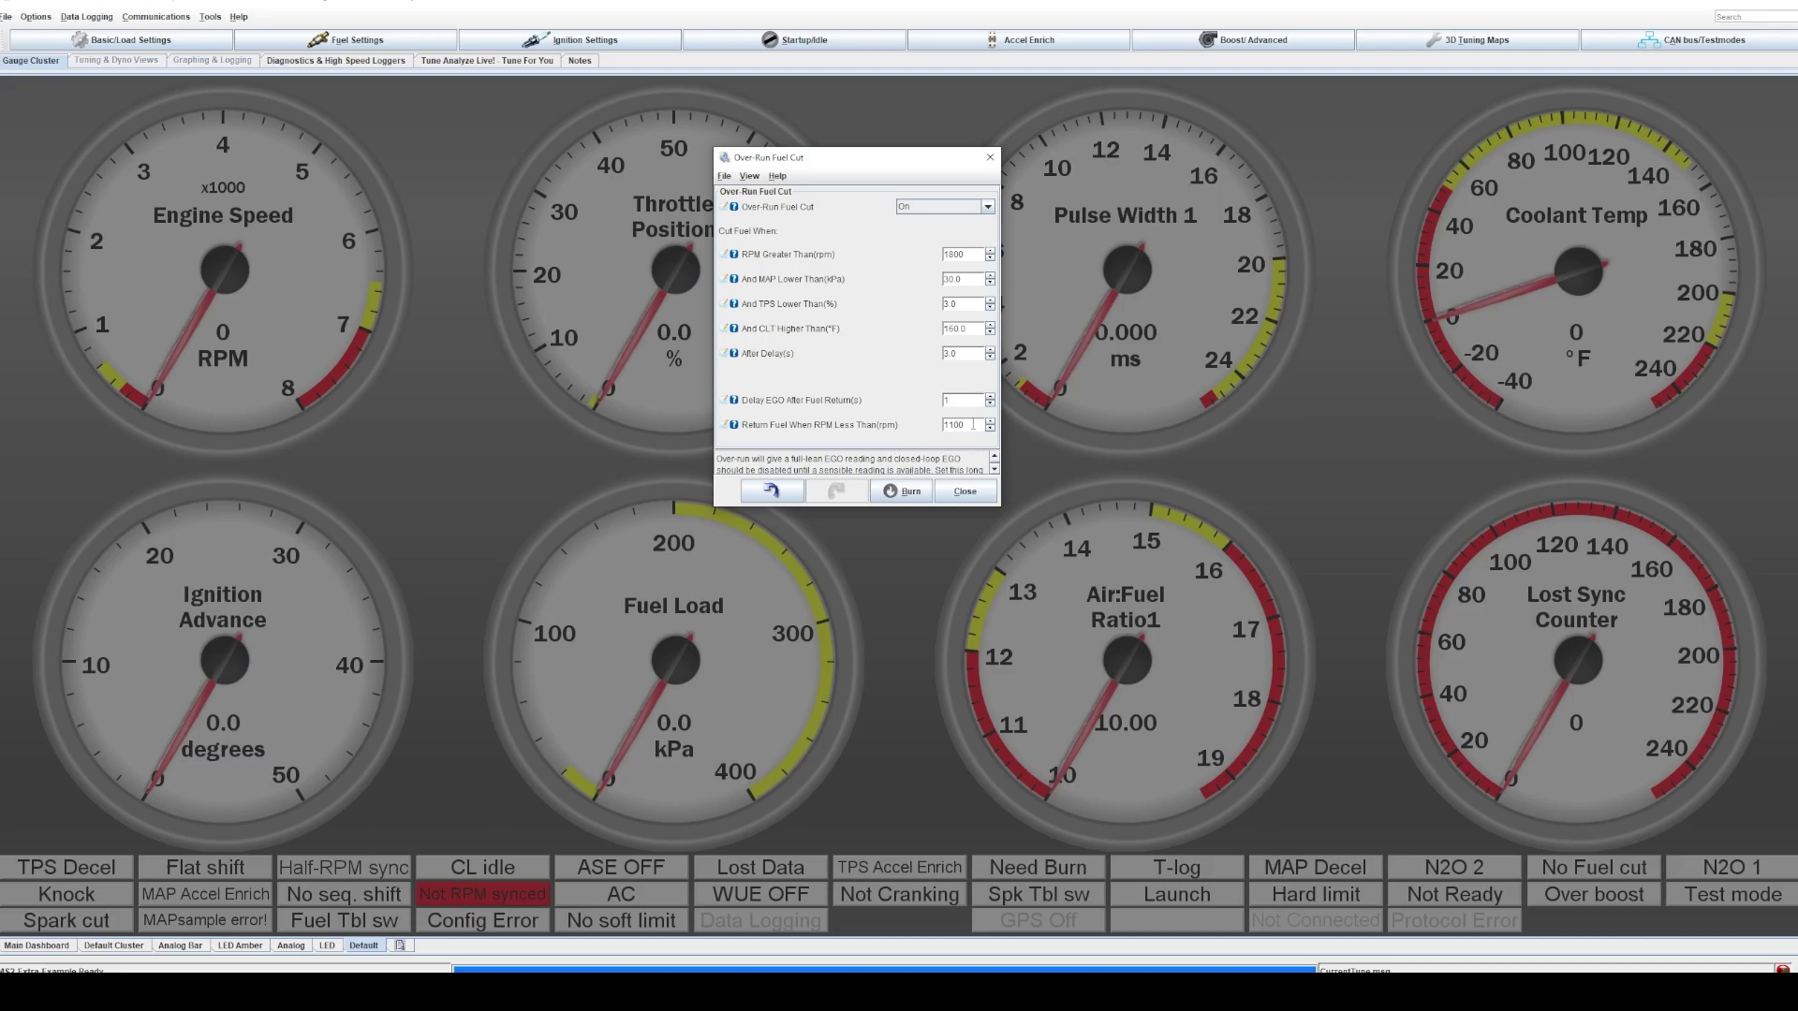
{"action": "left_click", "coordinate": [974, 426]}
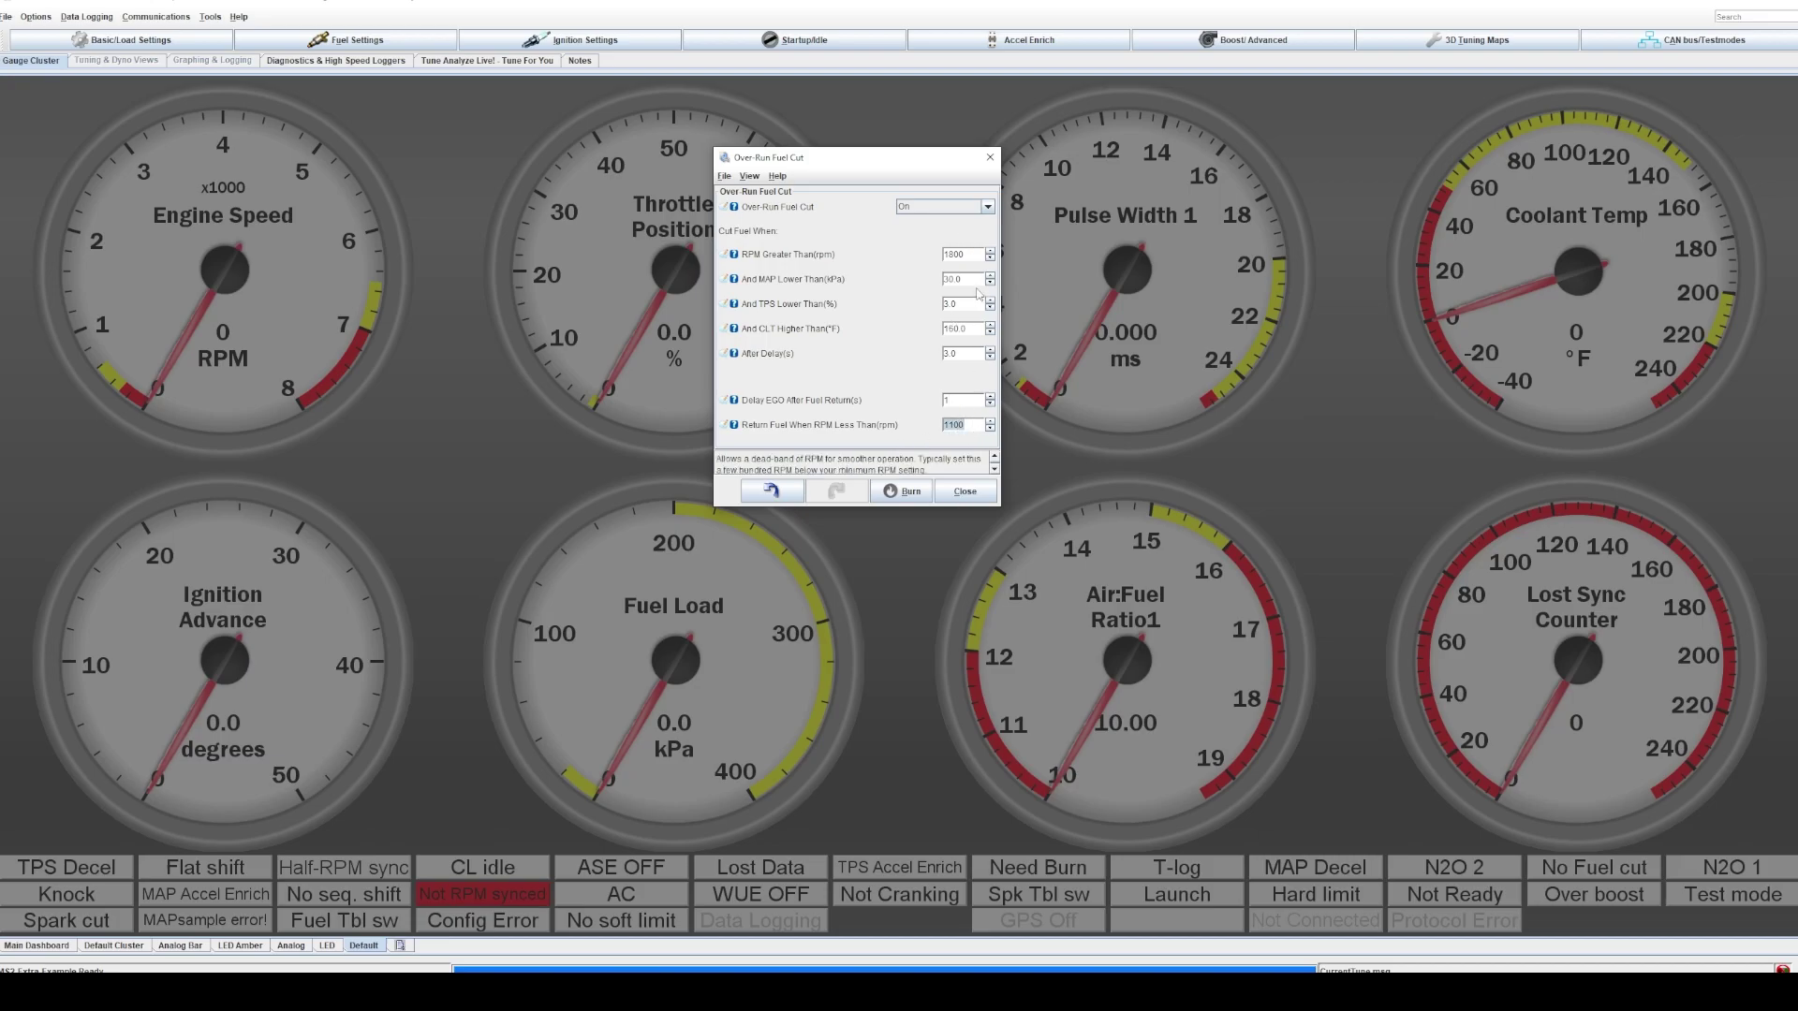
{"action": "left_click", "coordinate": [972, 255]}
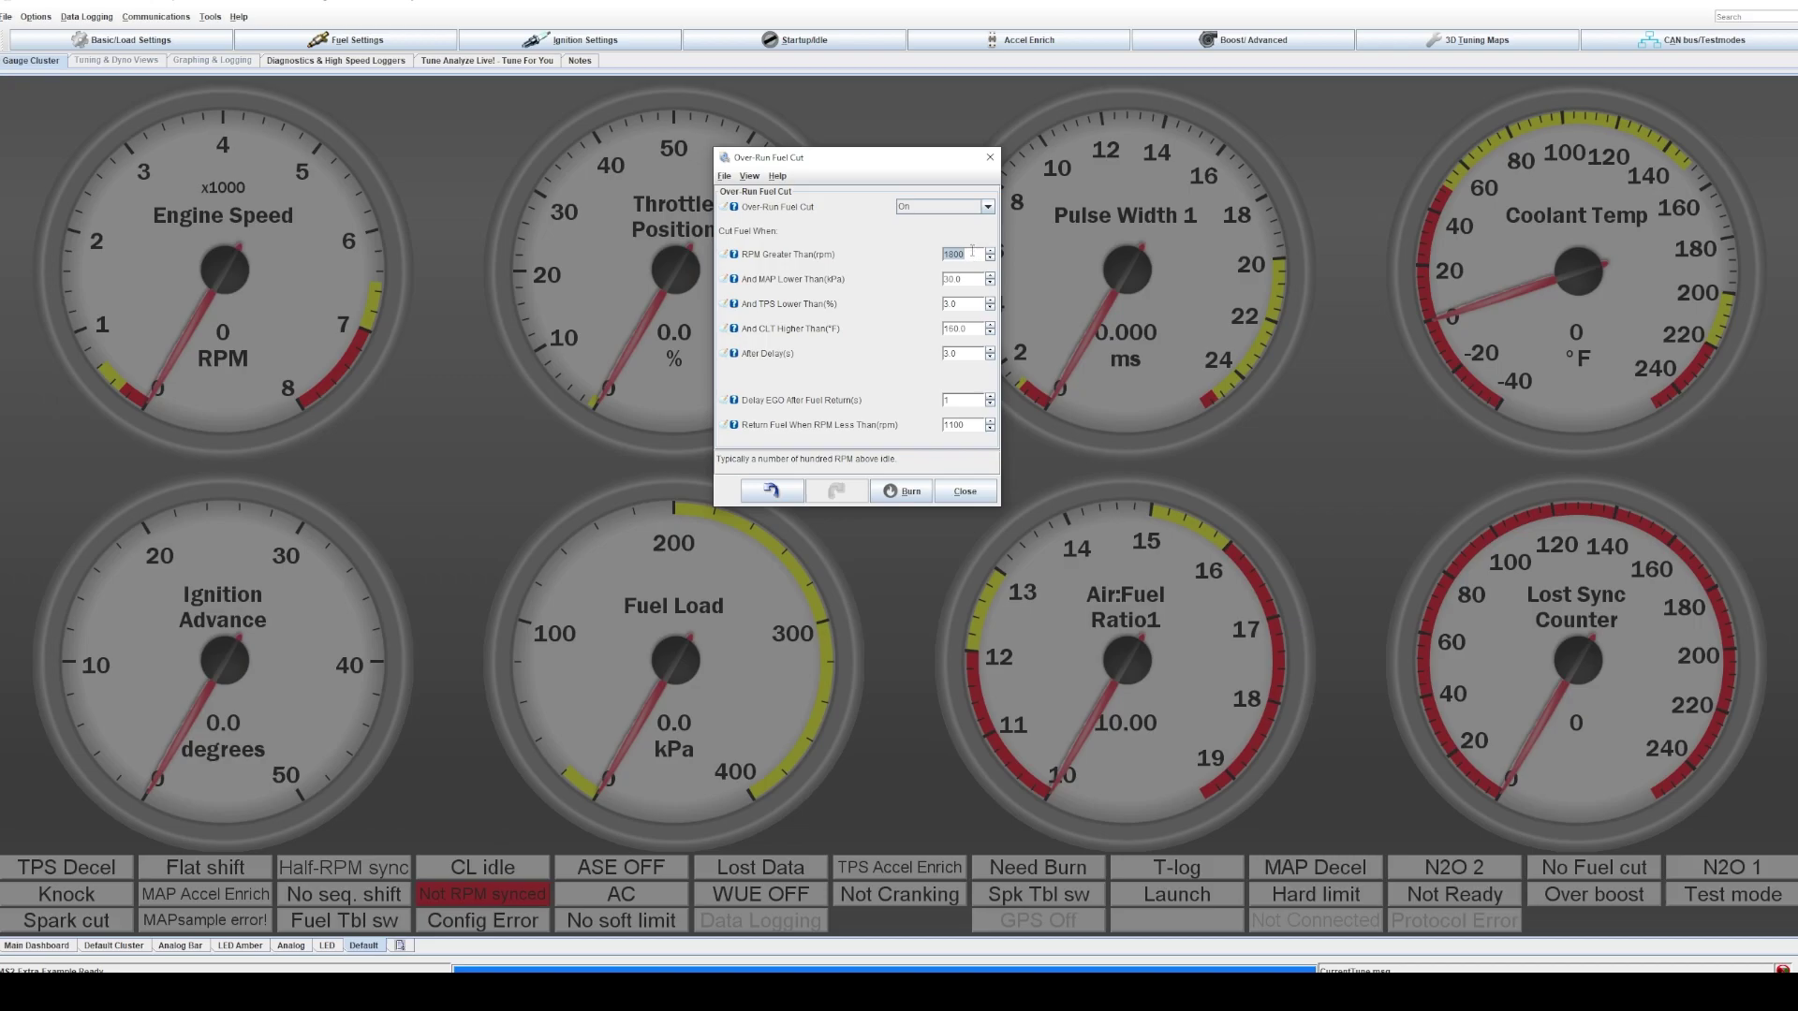
Step: Change Return Fuel When RPM Less Than from 1100 to 1400
{"action": "left_click", "coordinate": [950, 427]}
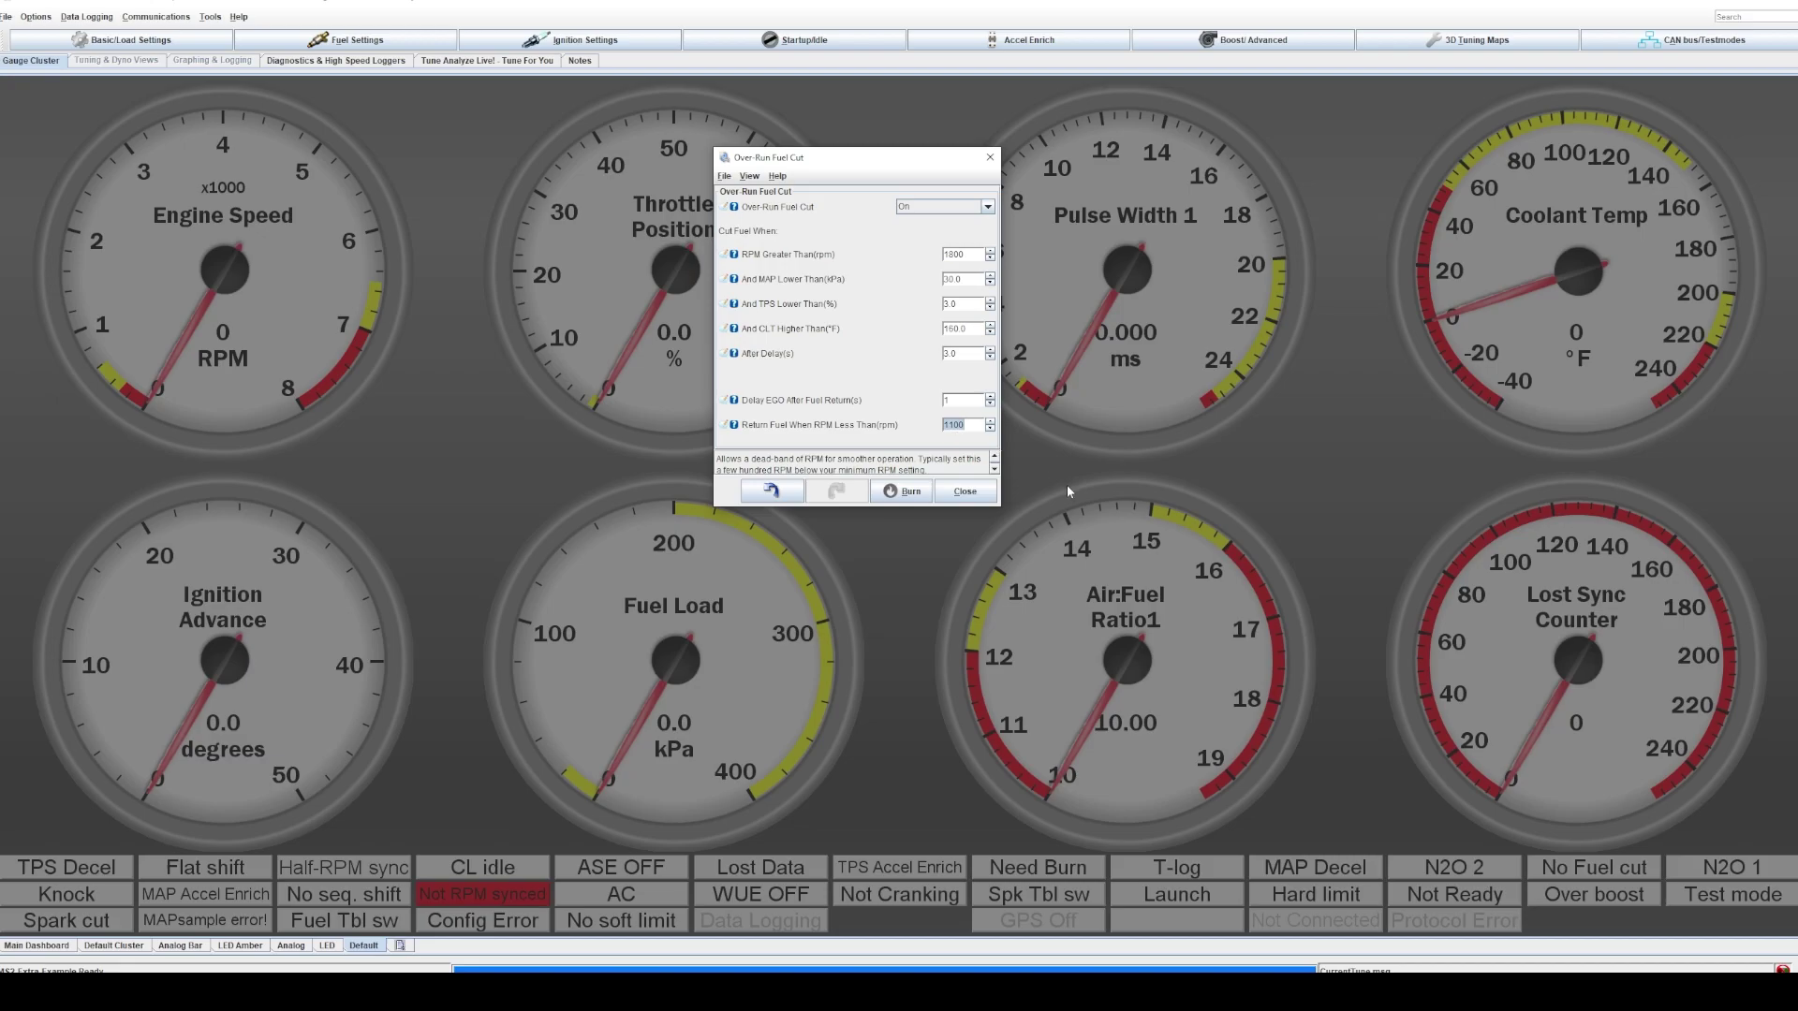
{"action": "type", "text": "140"}
{"action": "left_click", "coordinate": [972, 354]}
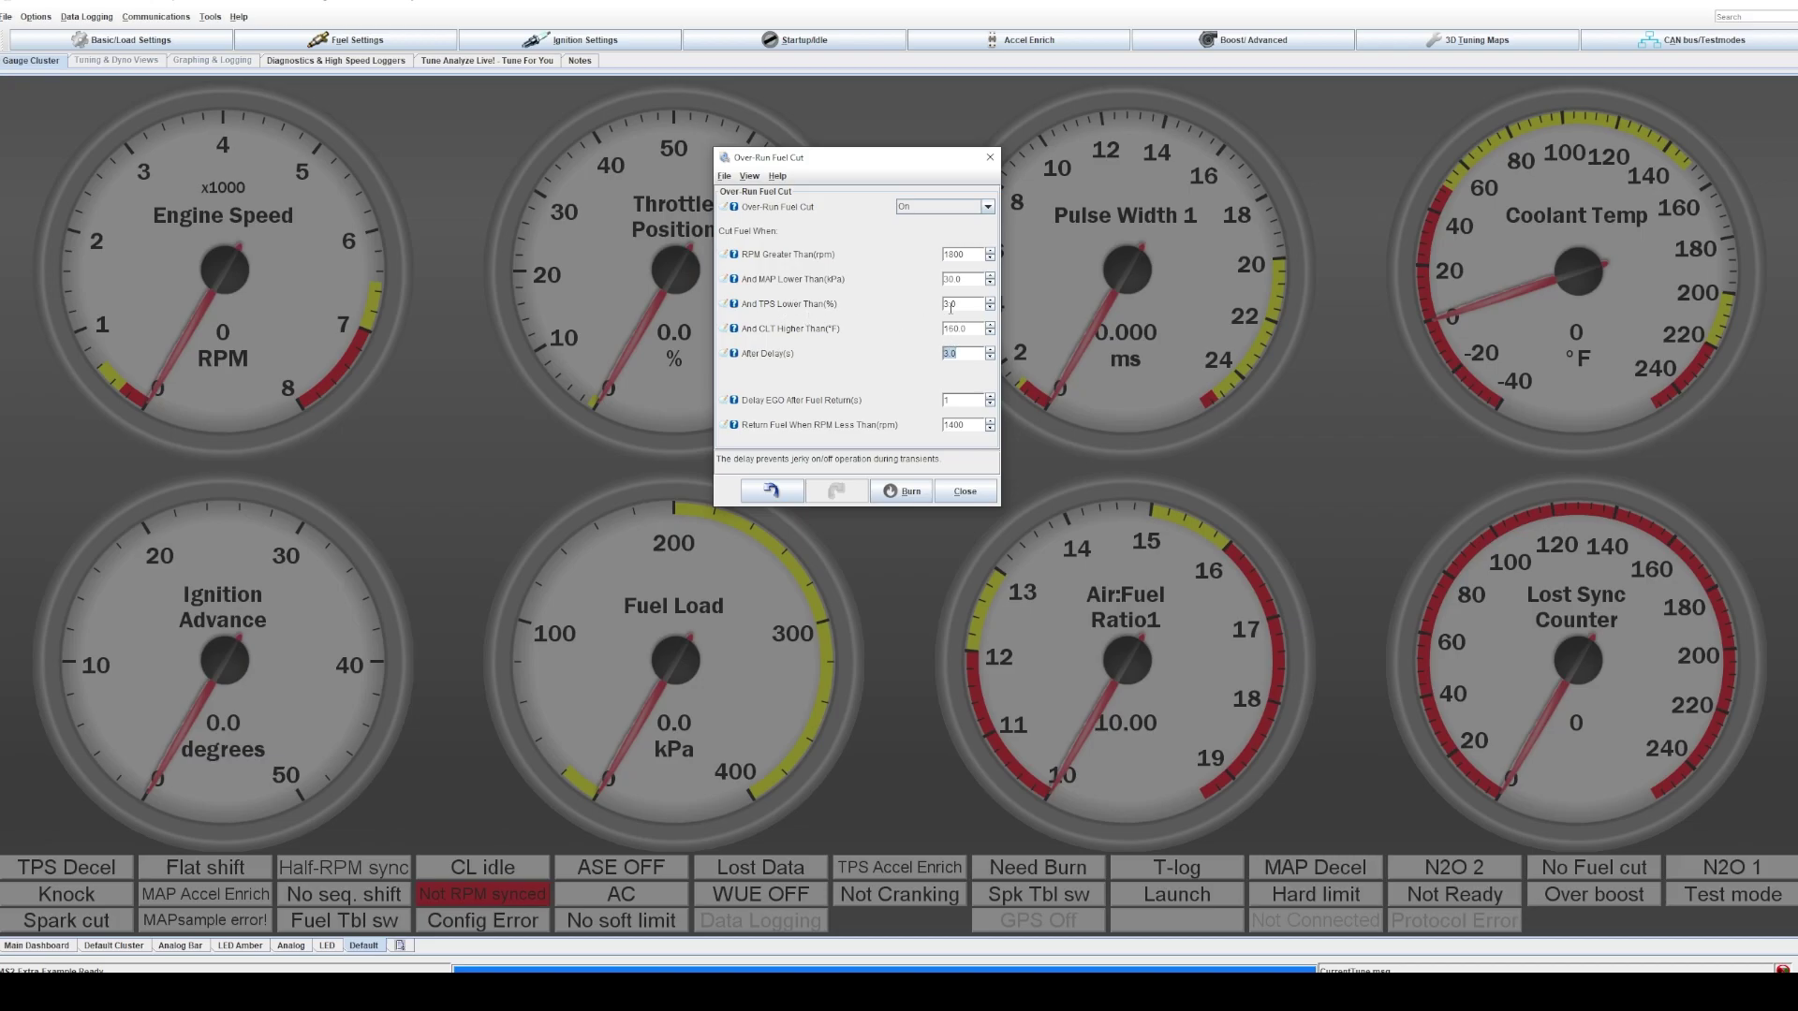
{"action": "left_click", "coordinate": [959, 306]}
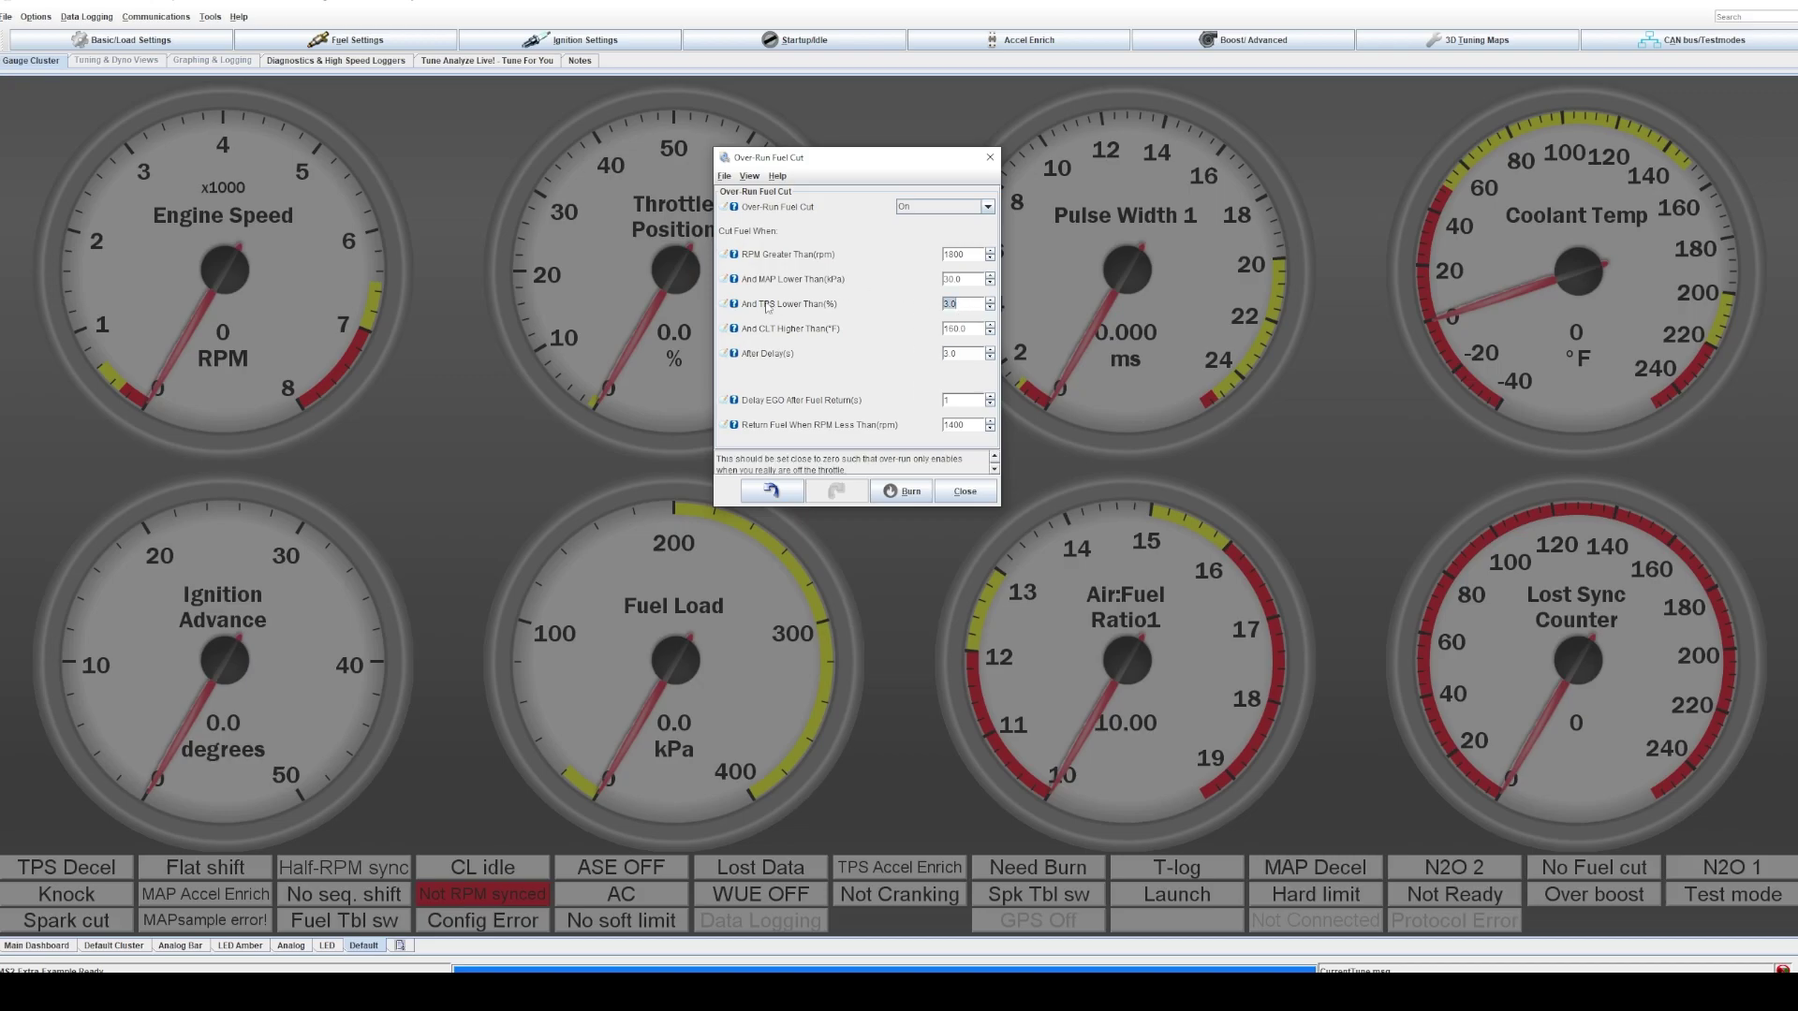